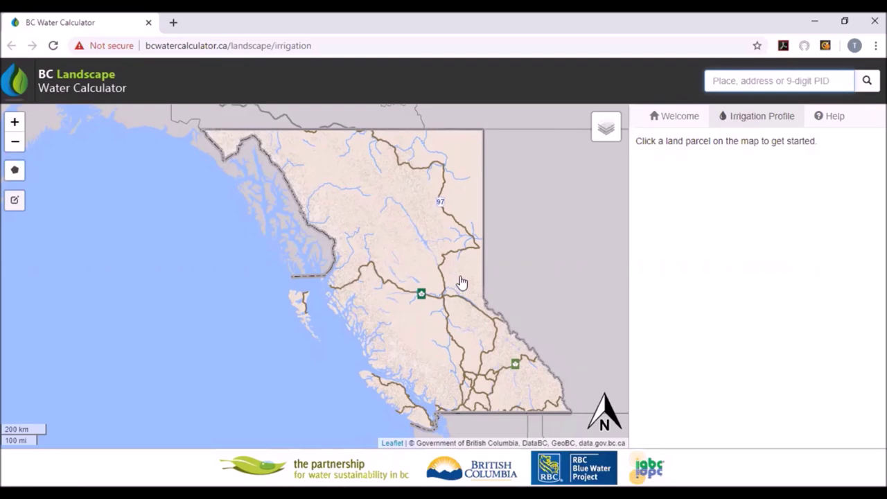
Zoom and pan the map to bring Chilliwack and Abbotsford into view.
scroll(449, 392, "up", 1)
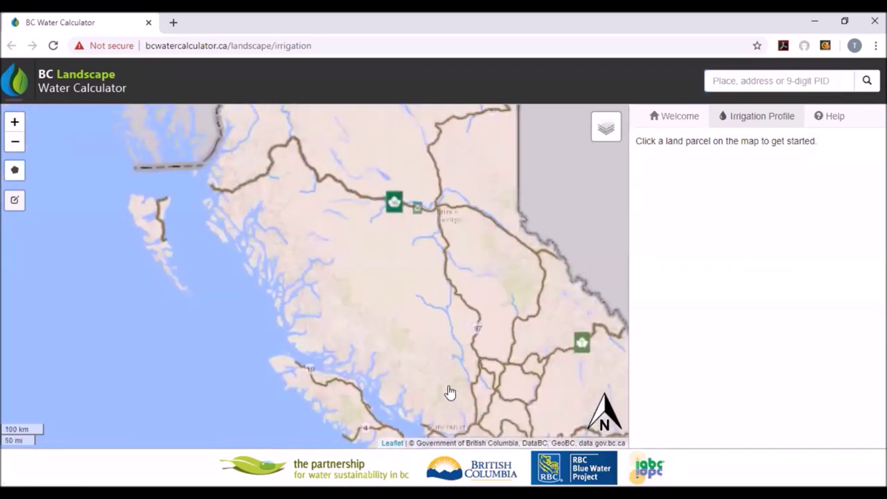
scroll(449, 392, "up", 1)
left_click_drag(449, 393, 408, 229)
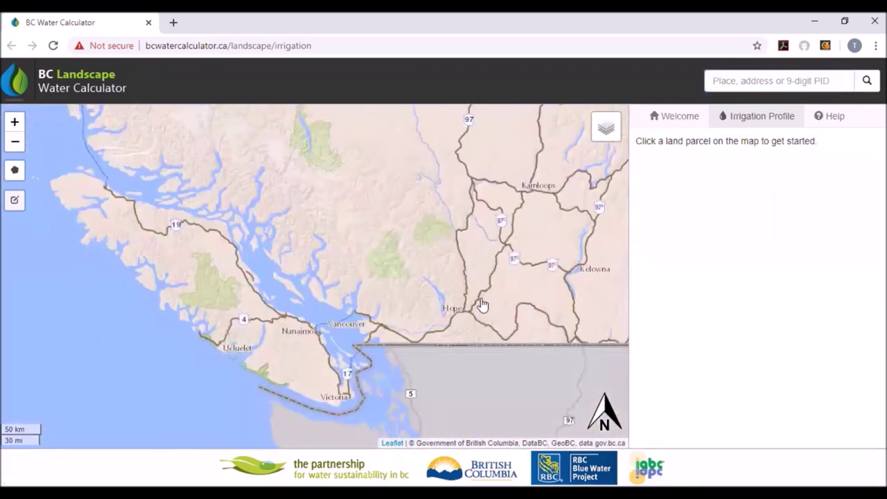
scroll(483, 305, "up", 1)
scroll(478, 317, "up", 1)
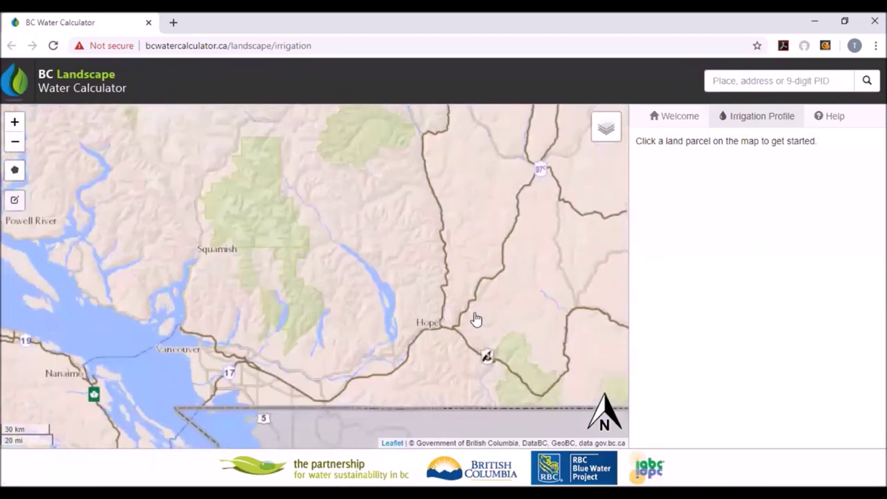
left_click_drag(410, 356, 388, 293)
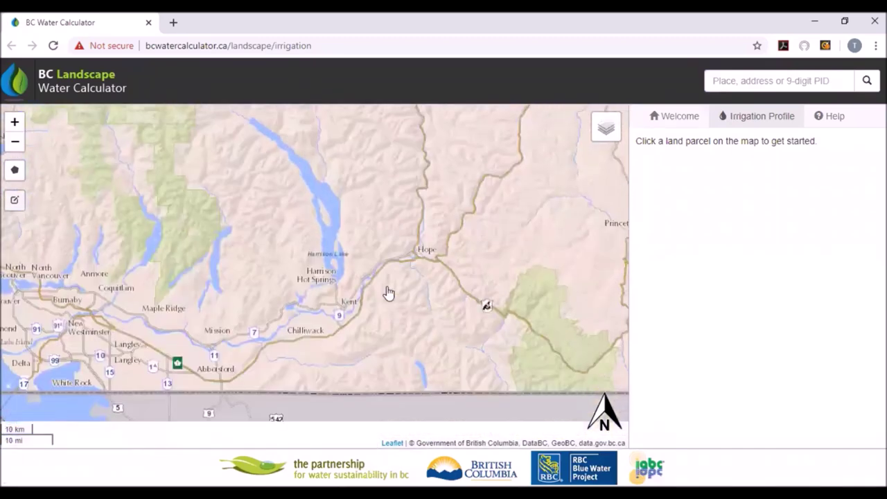
Try parcels around Abbotsford until the 755 m² residential lot is selected.
left_click(184, 356)
scroll(208, 359, "up", 1)
left_click(219, 365)
scroll(219, 364, "up", 1)
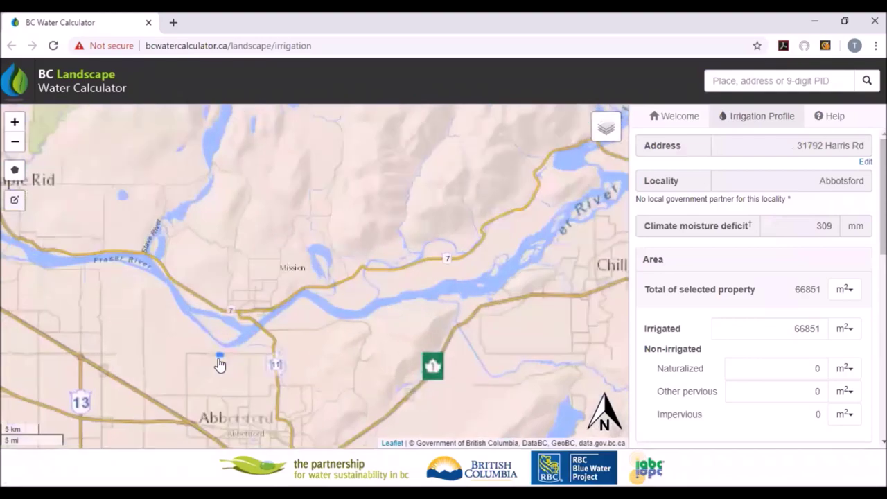
left_click(234, 317)
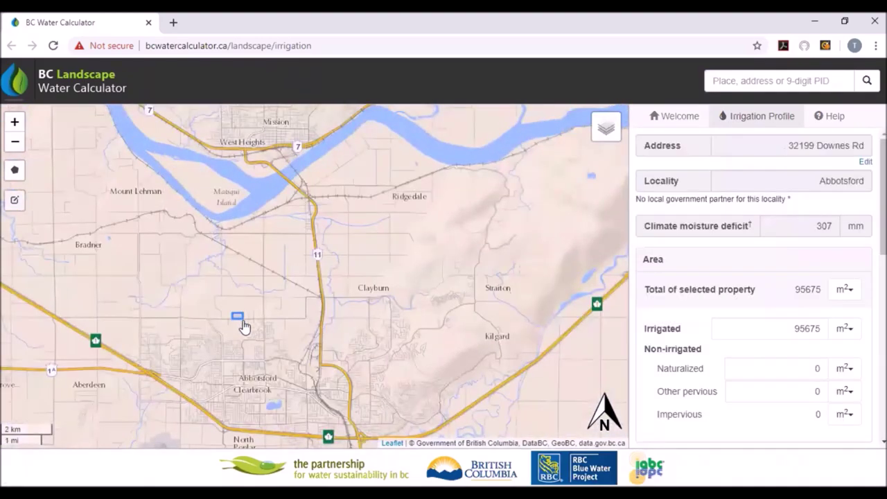
scroll(260, 331, "up", 2)
left_click(283, 319)
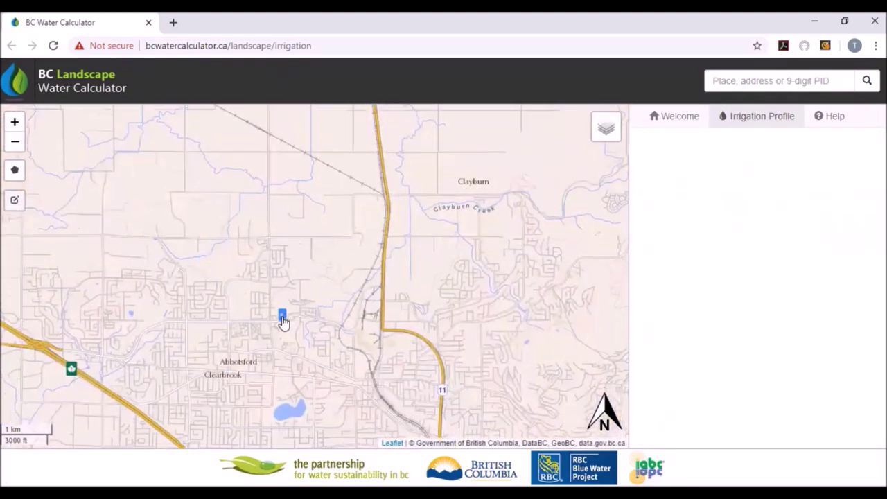
scroll(282, 321, "up", 1)
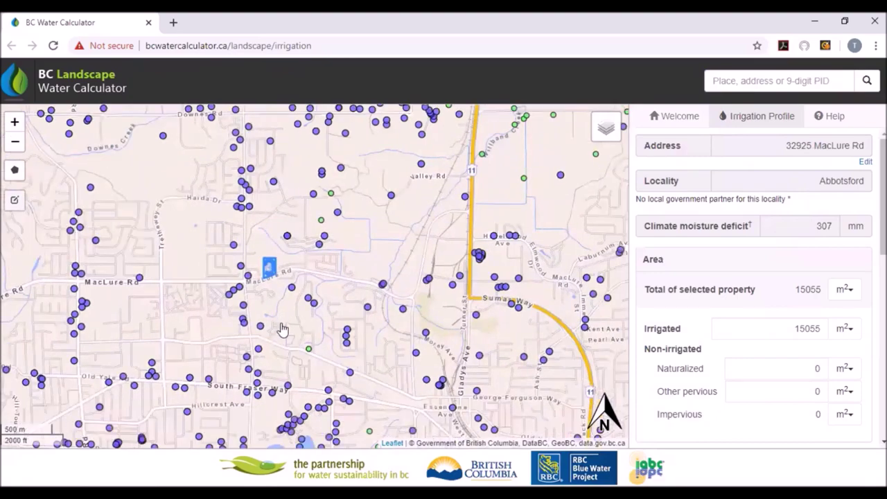
left_click(280, 329)
scroll(281, 331, "up", 1)
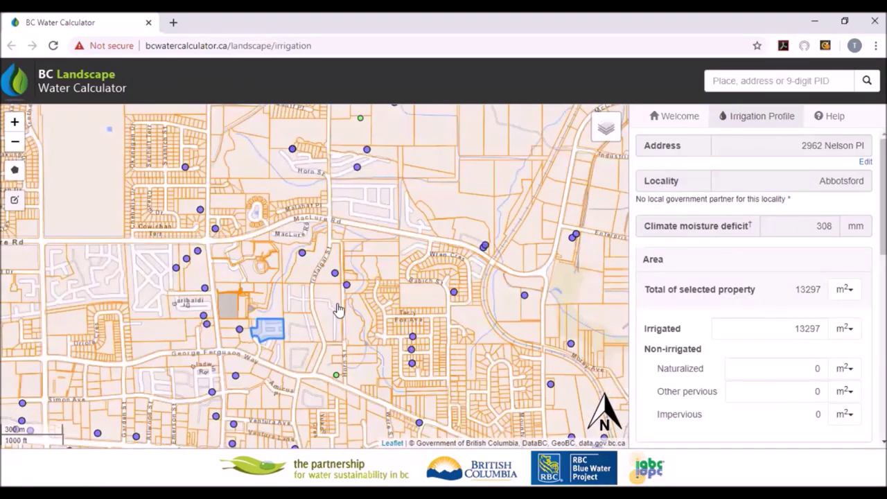
left_click(420, 255)
mouse_move(608, 135)
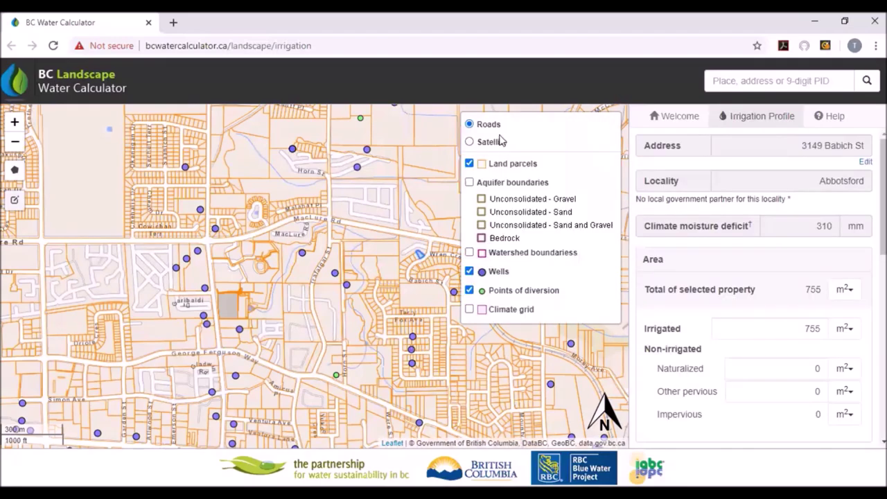
Switch the map to Satellite imagery and reselect the 755 m² Abbotsford lot.
left_click(470, 142)
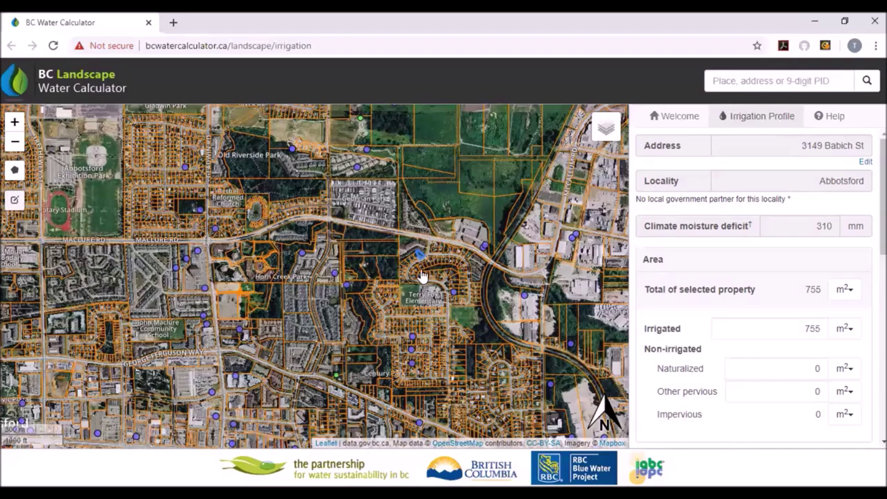
scroll(421, 276, "up", 3)
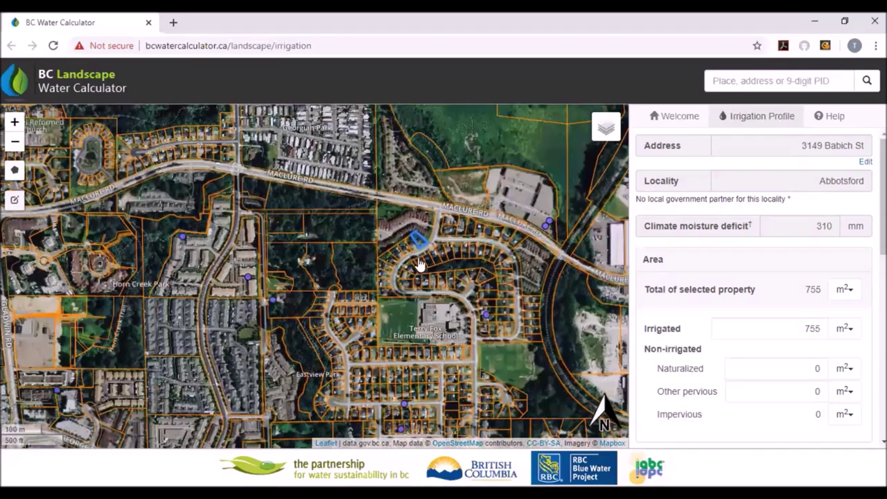
left_click(421, 270)
left_click(420, 214)
scroll(421, 213, "up", 2)
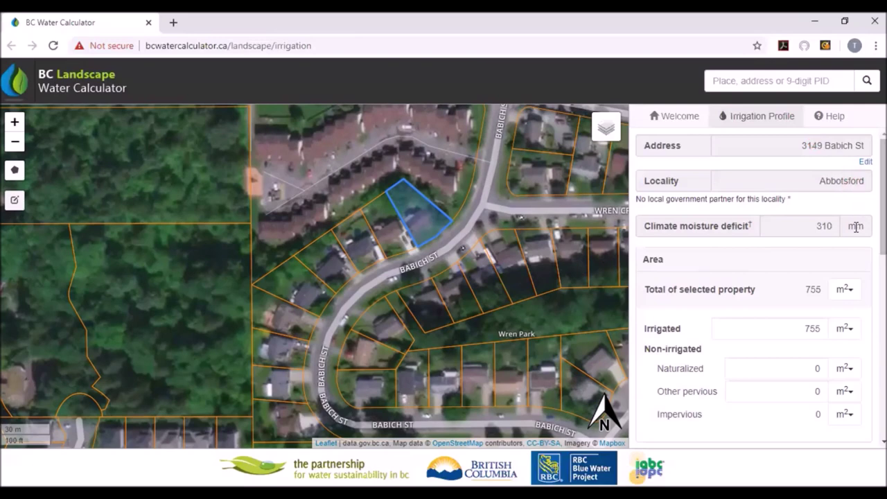
Enter 400 m² irrigated and 100 m² other pervious, leaving 255 m² impervious.
scroll(844, 231, "down", 2)
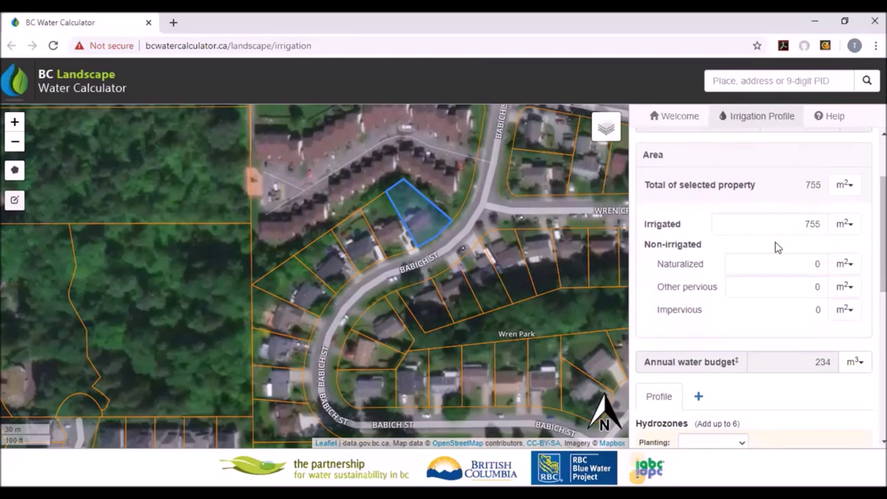
left_click(801, 223)
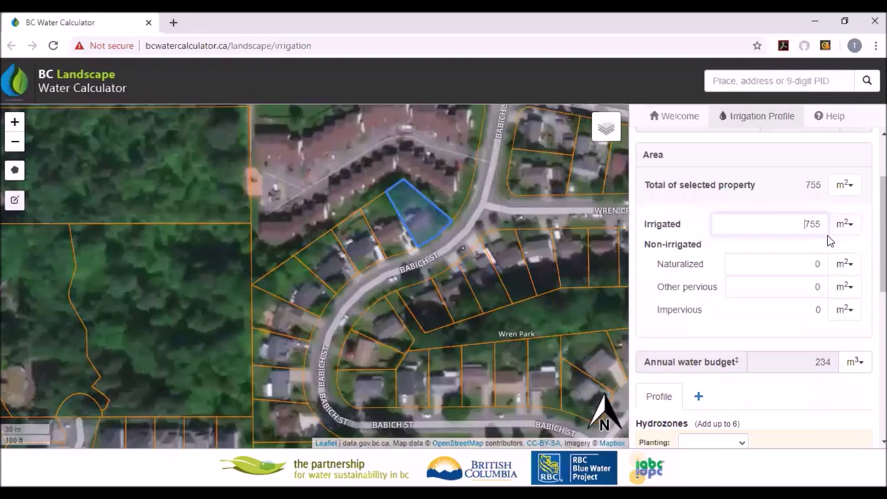
type("400")
key("Delete")
key("Delete")
key("Delete")
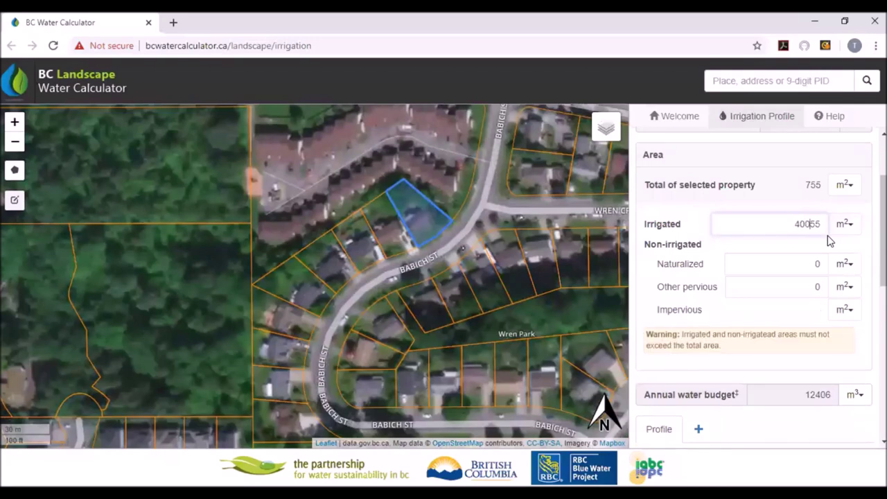
left_click(811, 311)
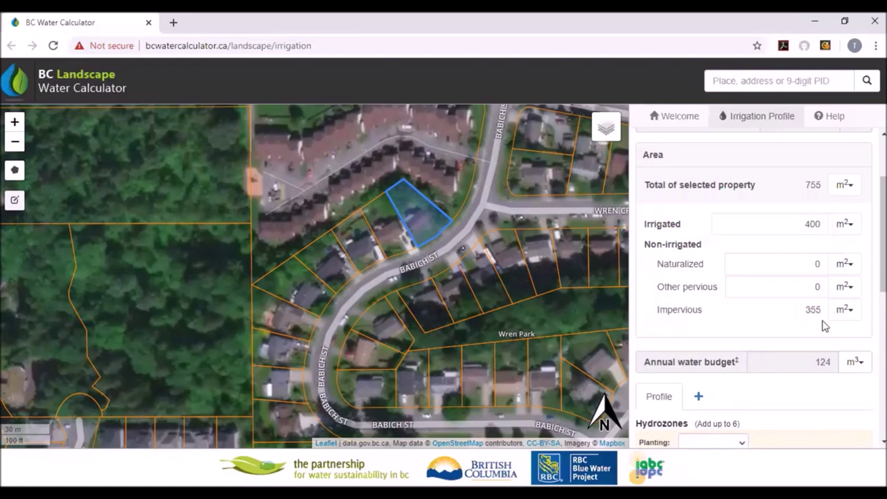
left_click(807, 263)
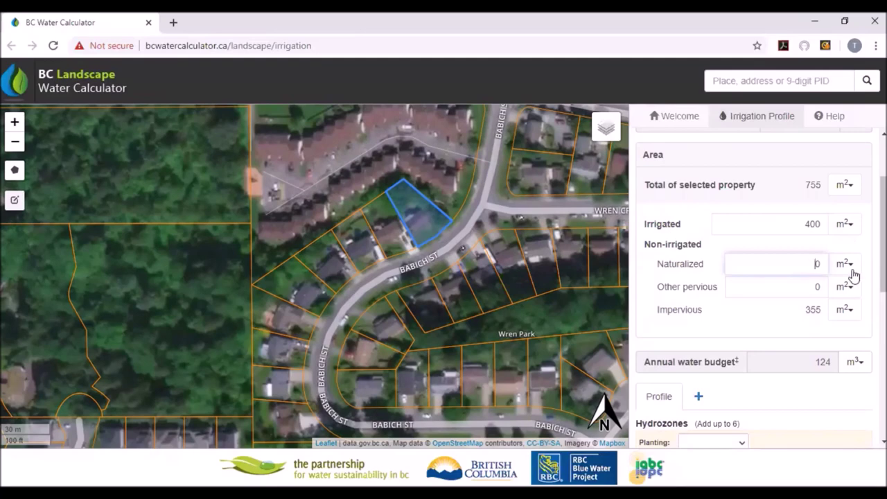
left_click(818, 286)
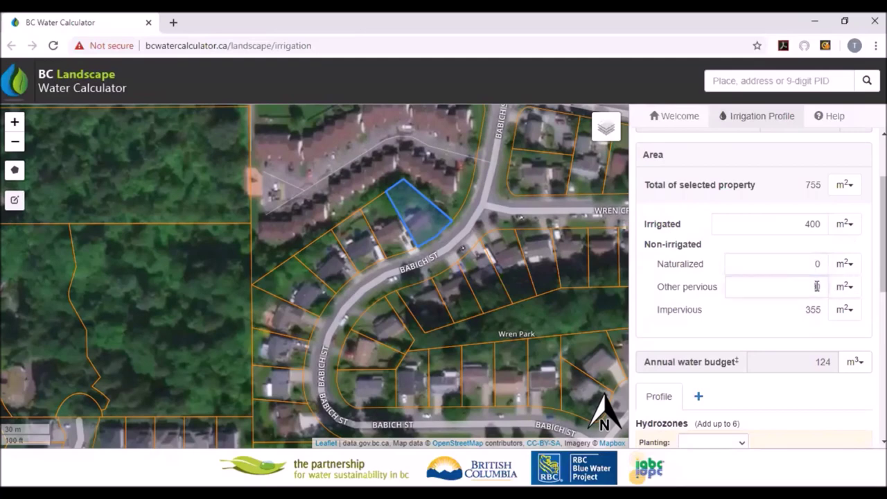
type("1000")
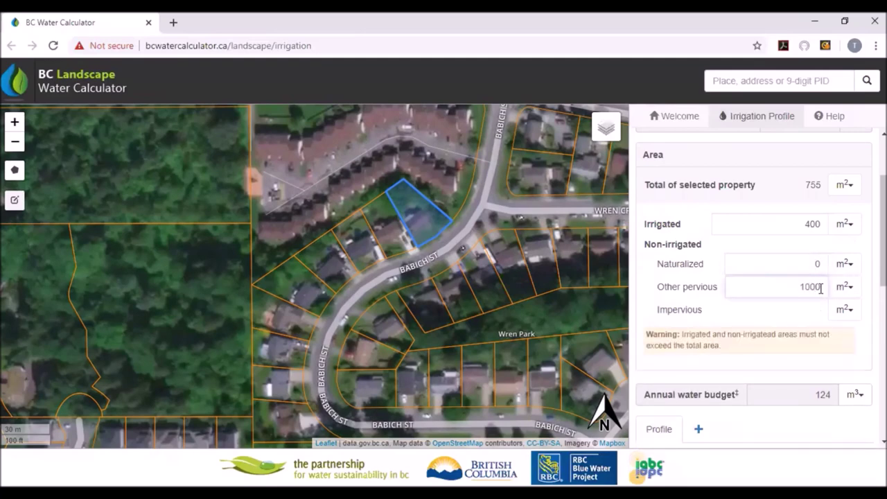
key("BackSpace")
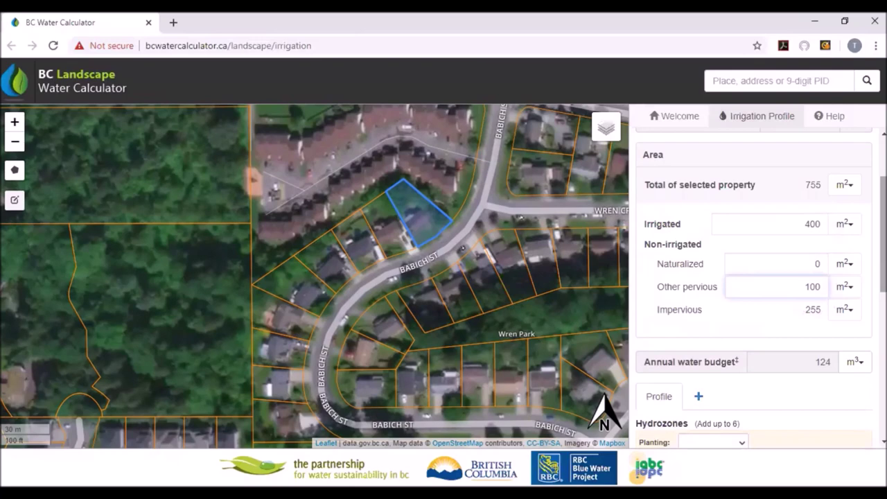
Set the hydrozone's planting to Turfgrass, Standard turfgrass.
scroll(761, 287, "down", 3)
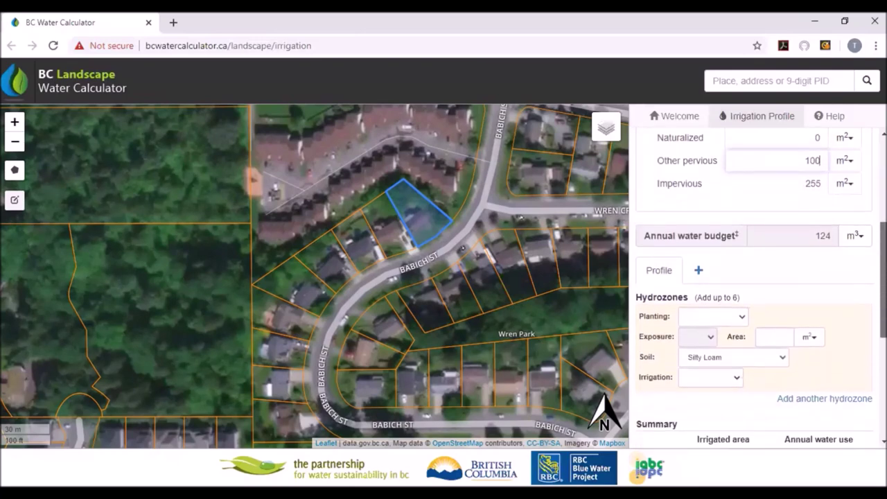
scroll(795, 257, "down", 1)
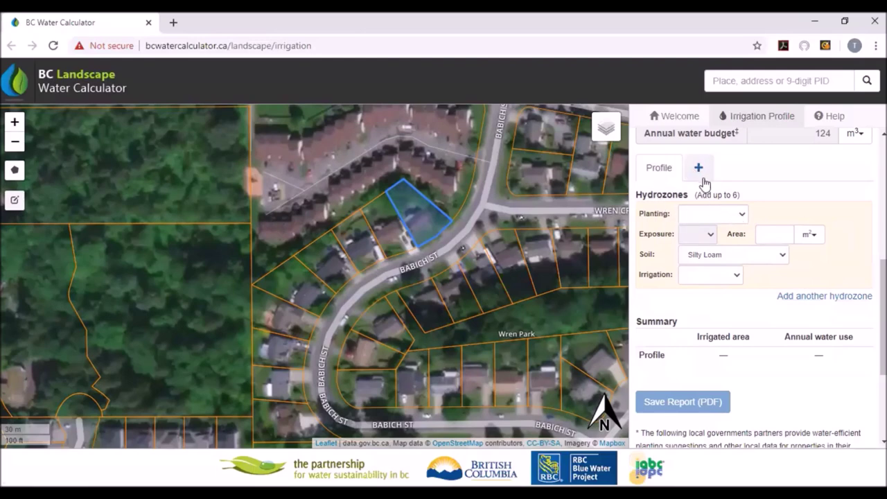
left_click(741, 215)
left_click(710, 274)
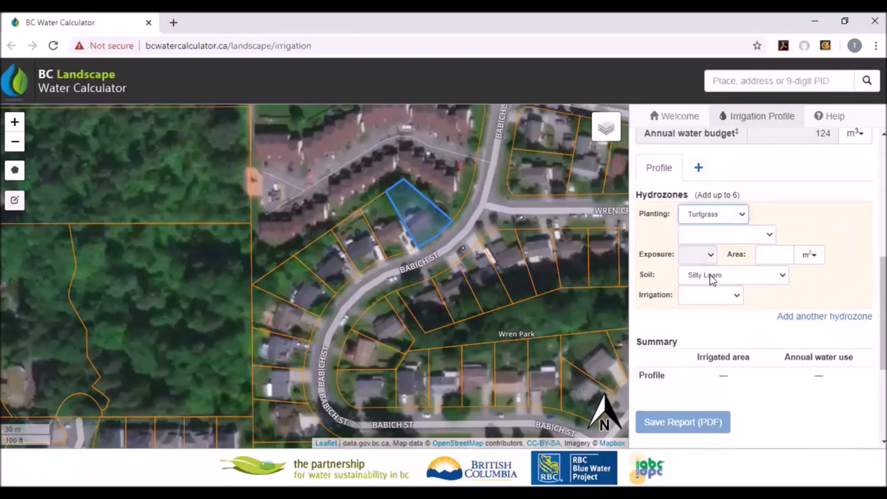
left_click(768, 237)
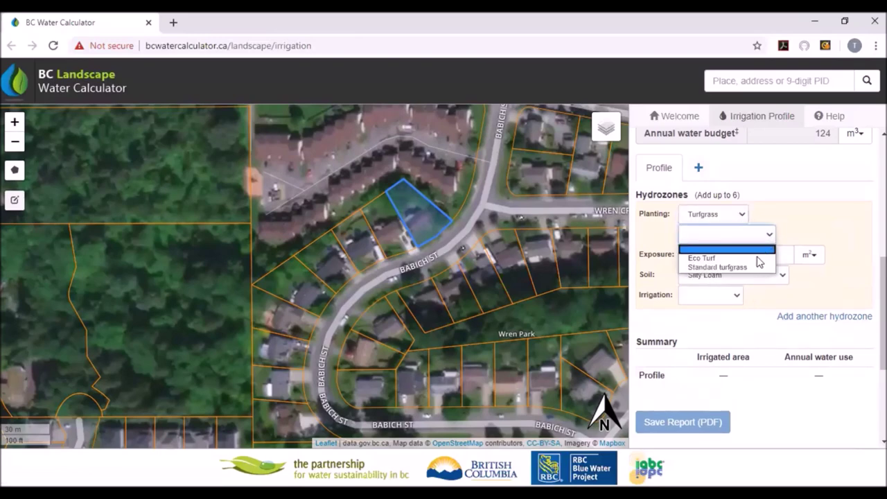
left_click(706, 268)
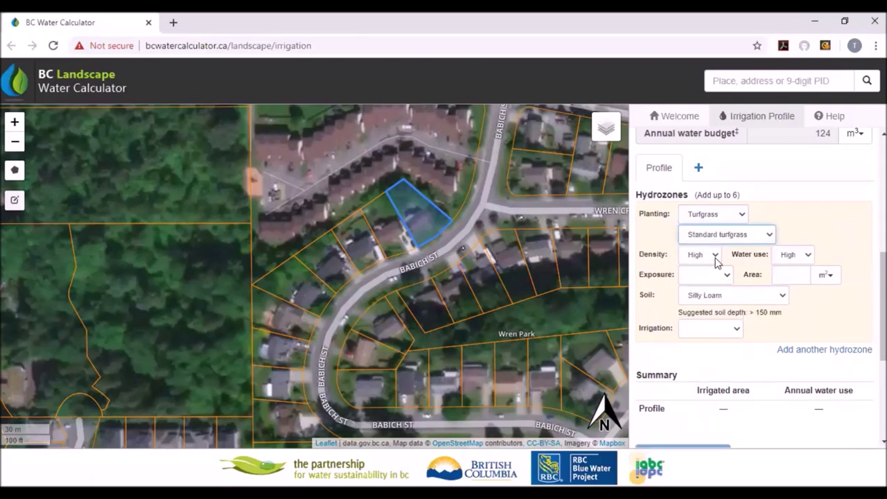
Give the turf hydrozone Full sun exposure, 300 m² area and Rotor irrigation.
left_click(727, 280)
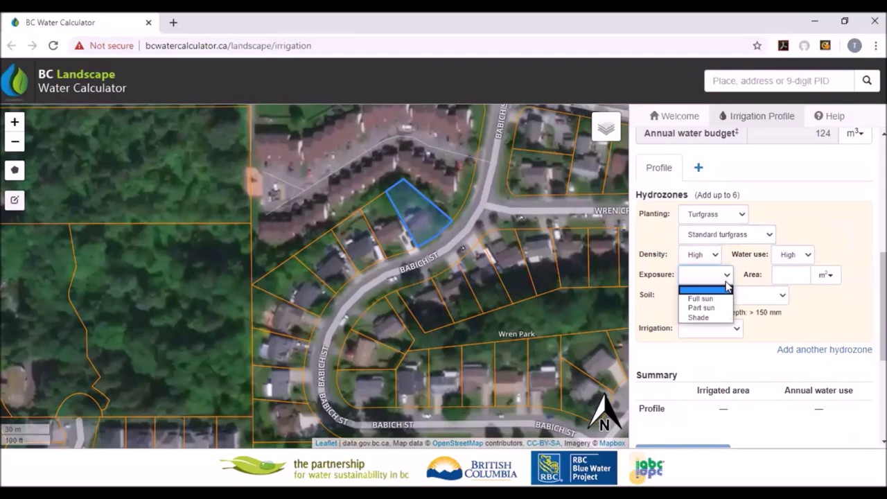
left_click(704, 301)
left_click(785, 274)
type("300")
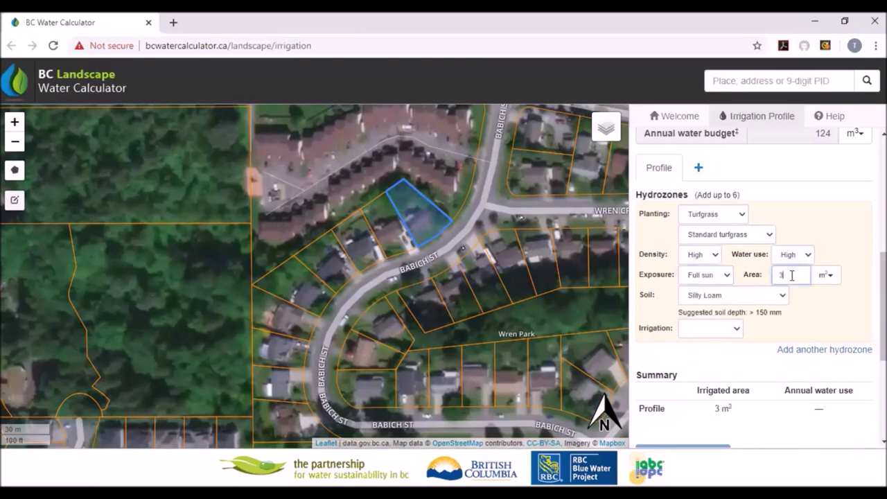
left_click(735, 330)
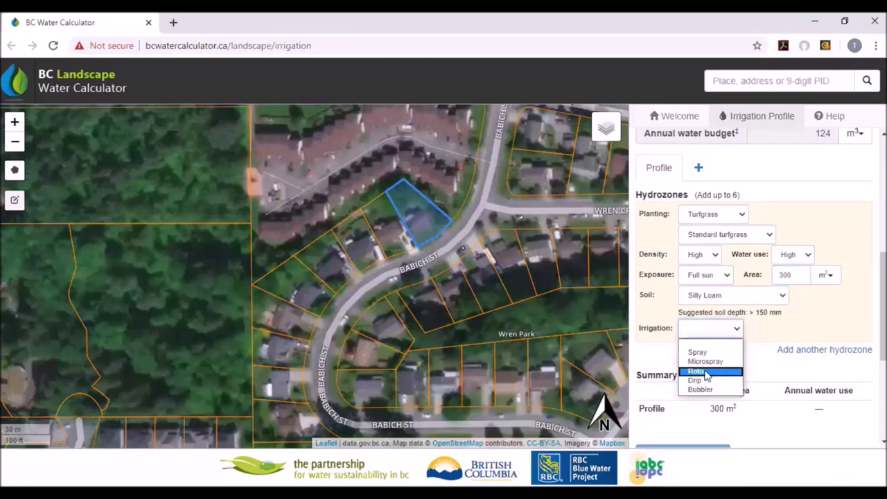
left_click(706, 375)
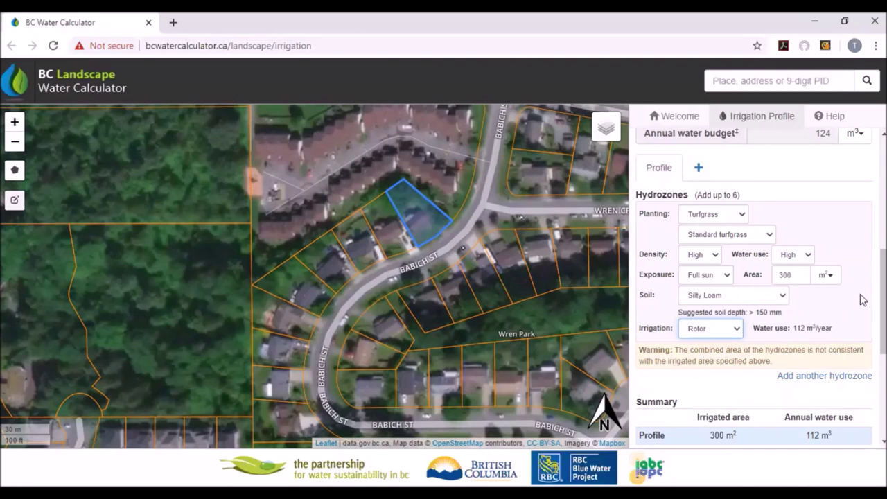
Add a second hydrozone of Shrubs with Moderate density and Moderate water use.
scroll(754, 277, "up", 2)
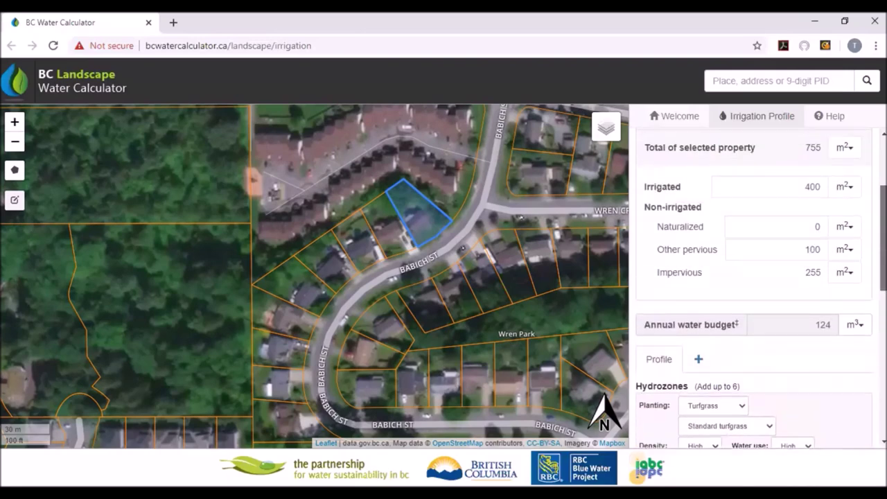
scroll(754, 277, "down", 3)
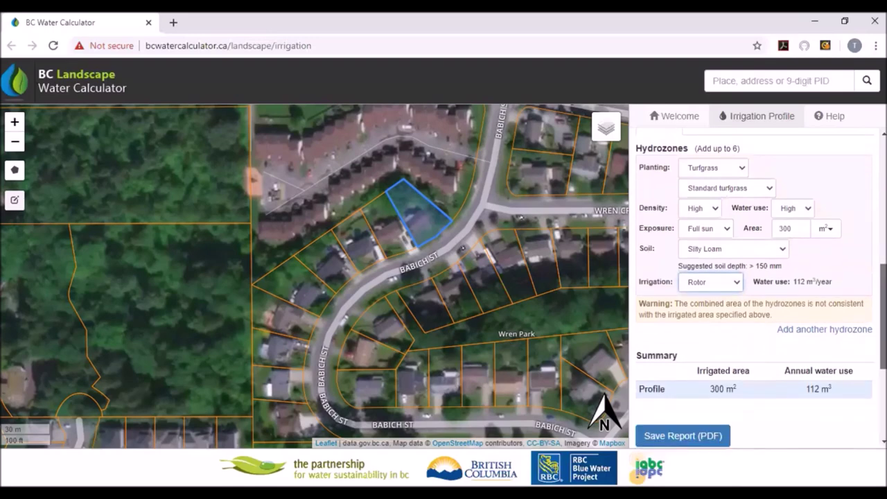
left_click(800, 331)
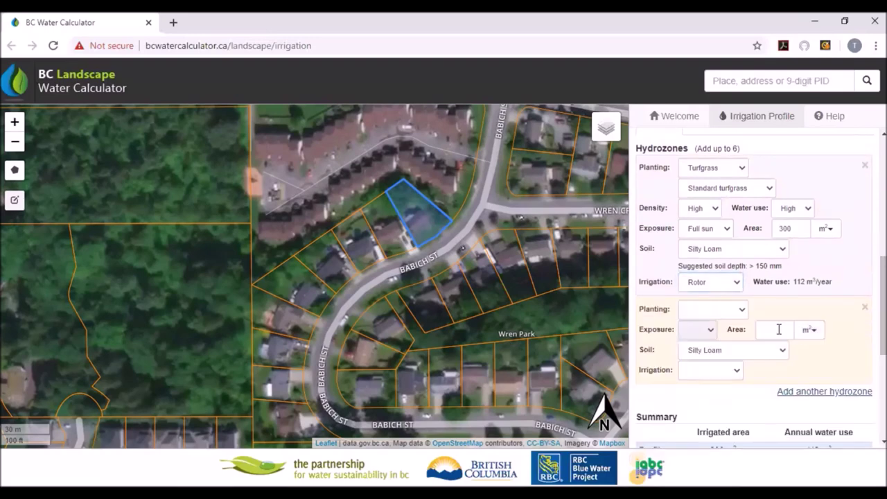
left_click(741, 312)
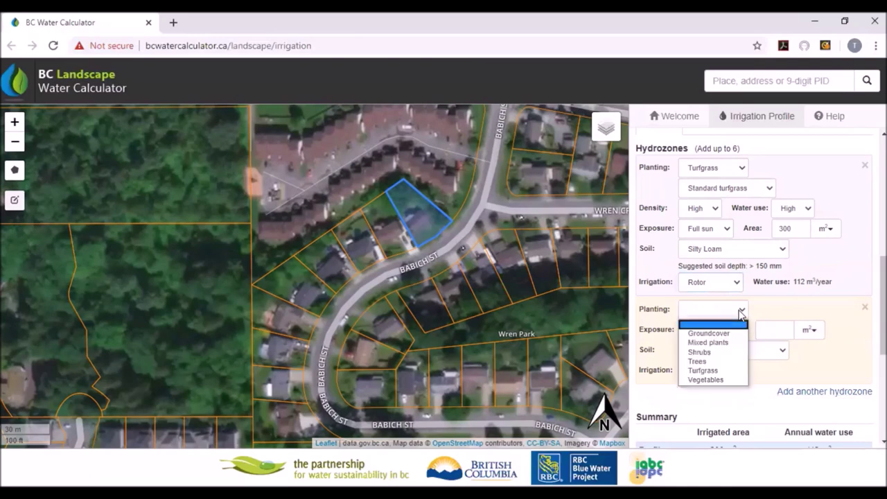
left_click(704, 353)
left_click(732, 329)
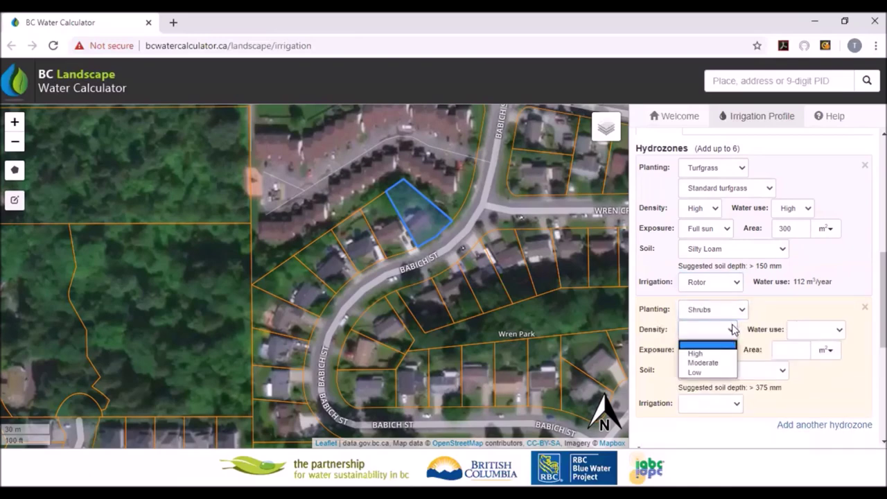
left_click(702, 364)
left_click(838, 330)
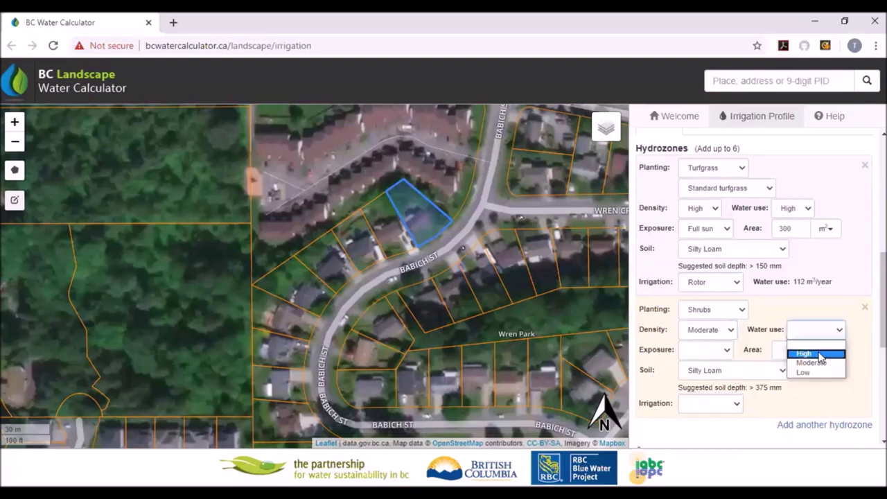
left_click(812, 363)
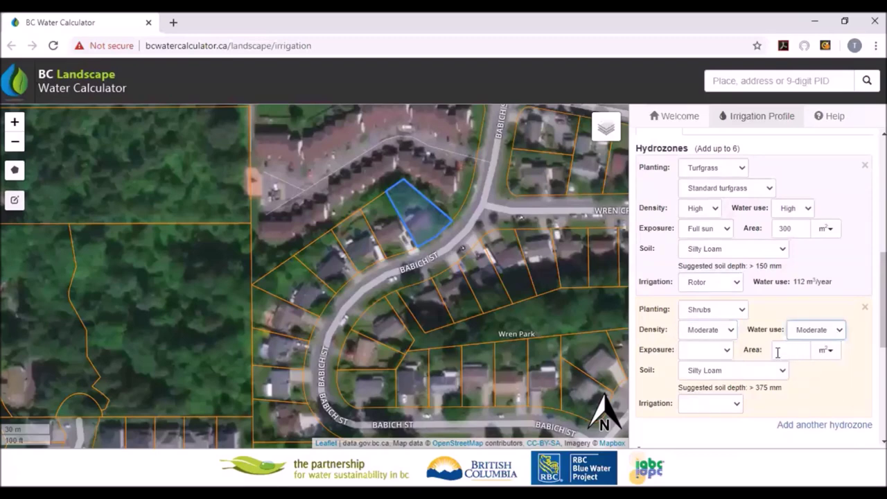
Set the shrub hydrozone to Part sun, 100 m² area and Drip irrigation.
left_click(729, 355)
left_click(713, 382)
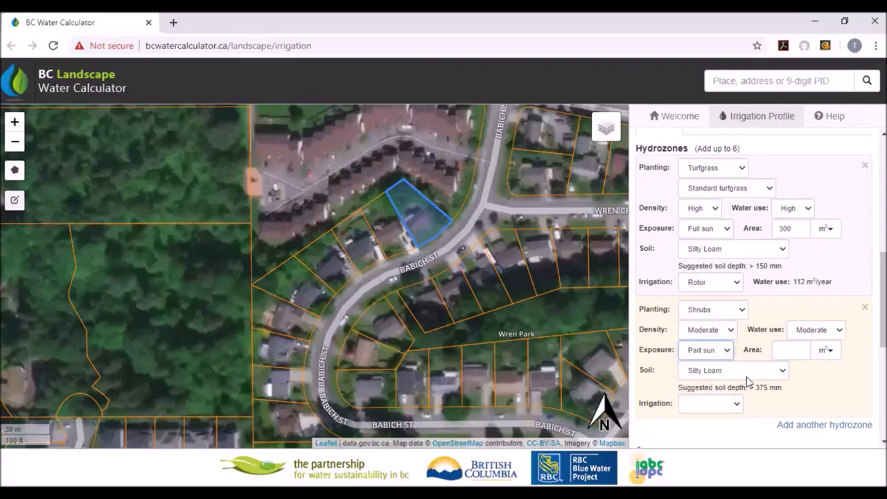
left_click(786, 350)
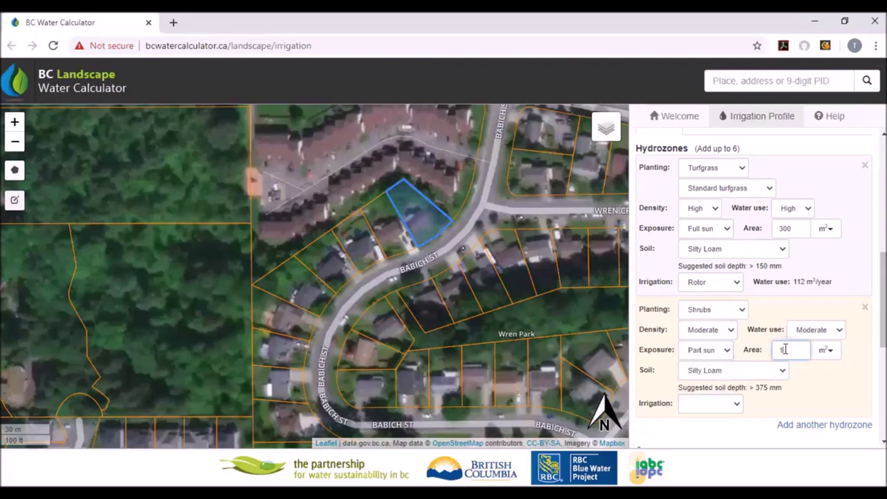
type("100")
left_click(736, 403)
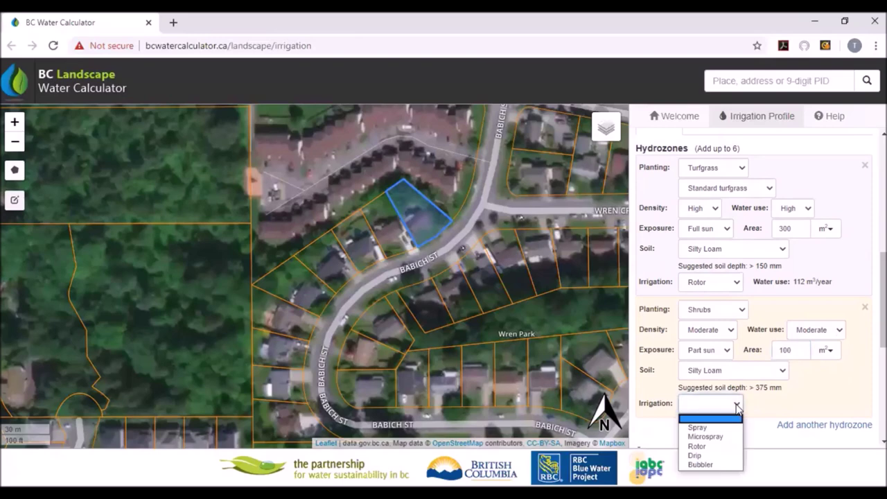
left_click(695, 456)
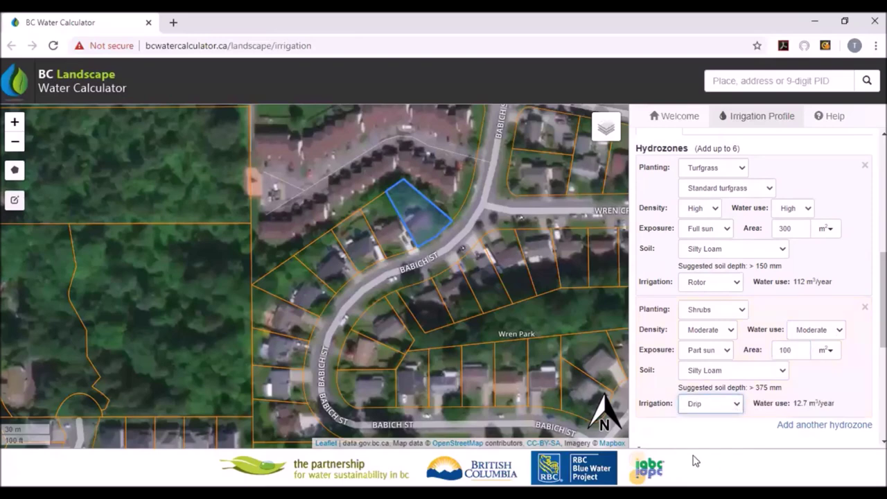
scroll(761, 288, "down", 3)
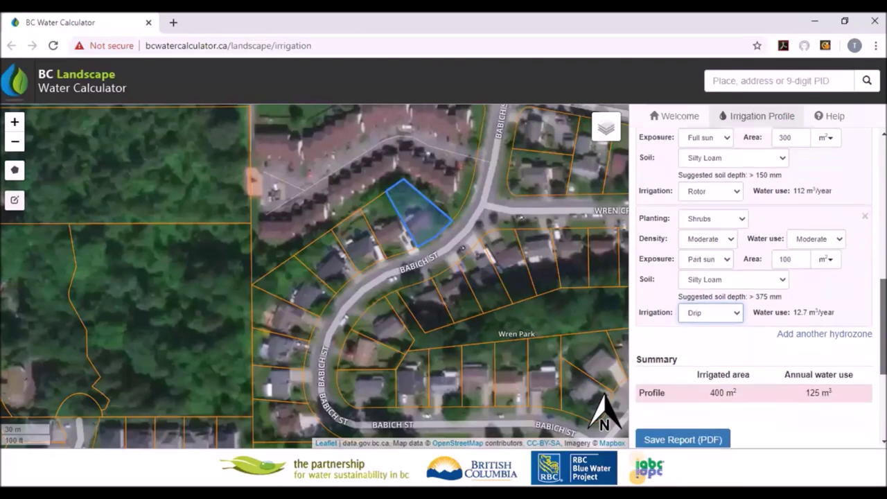
scroll(760, 286, "down", 1)
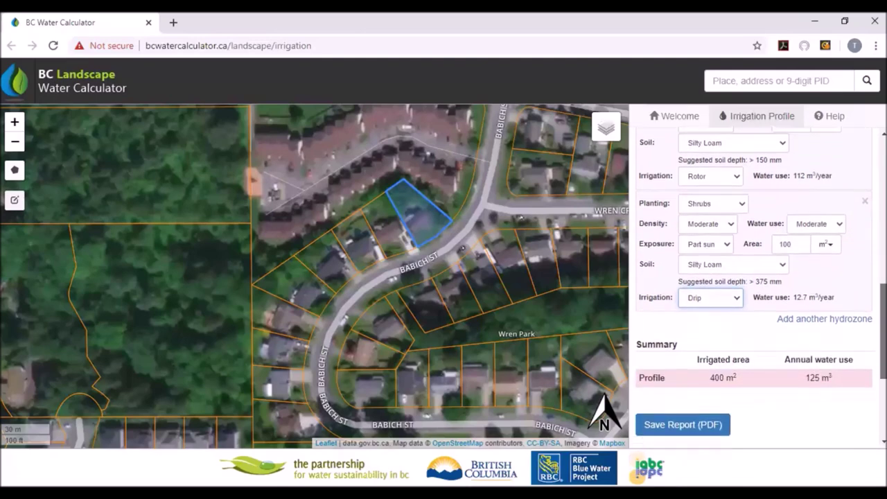
scroll(761, 288, "up", 2)
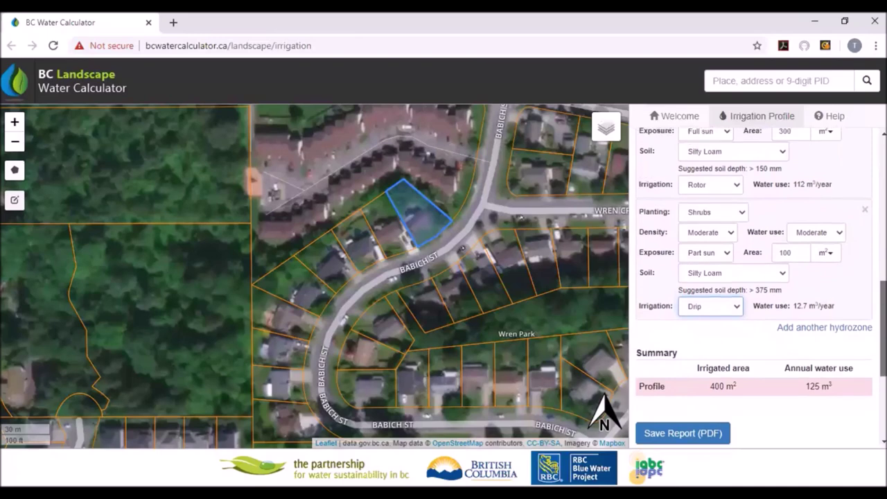
scroll(760, 289, "up", 7)
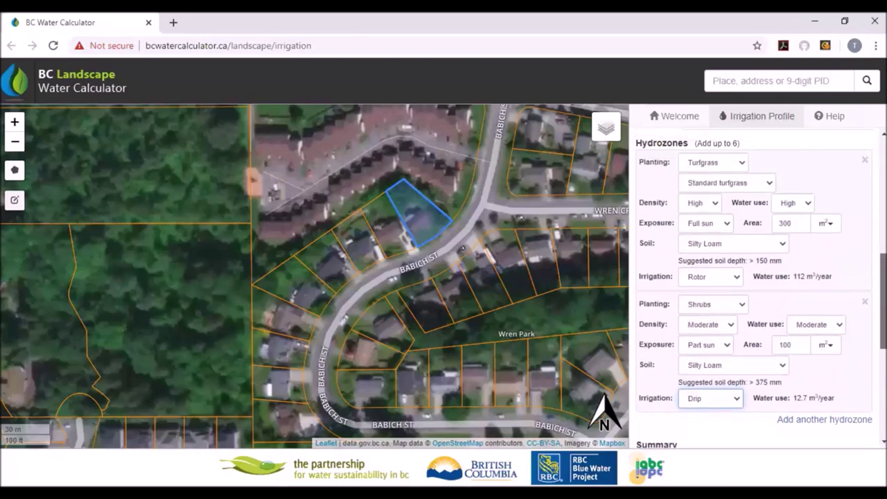
scroll(703, 387, "down", 10)
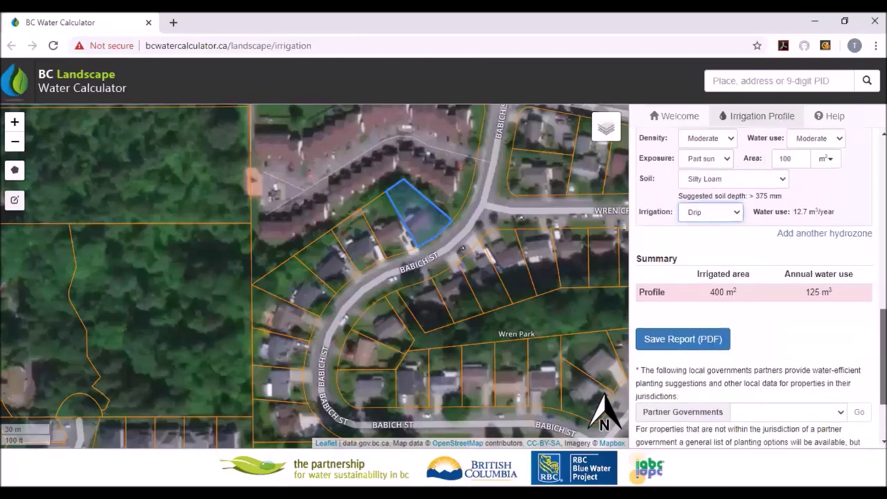
Save the report as landscape-water-report.pdf and open the downloaded file.
left_click(684, 336)
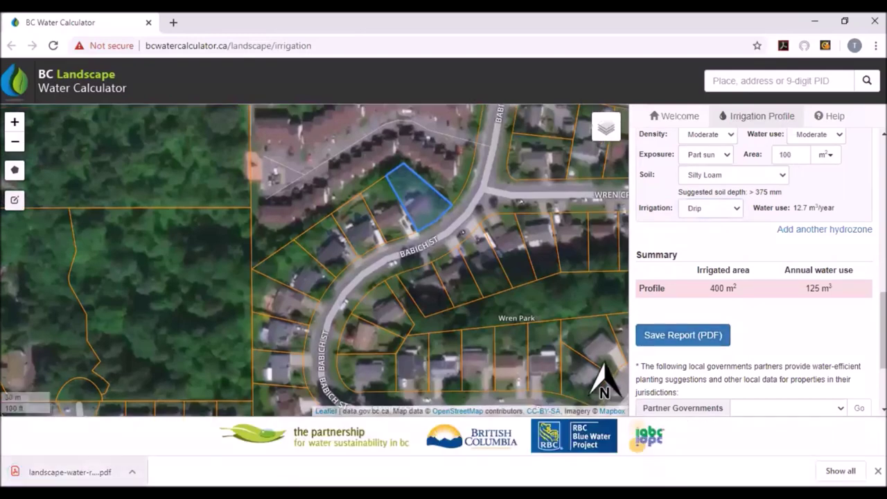
left_click(19, 472)
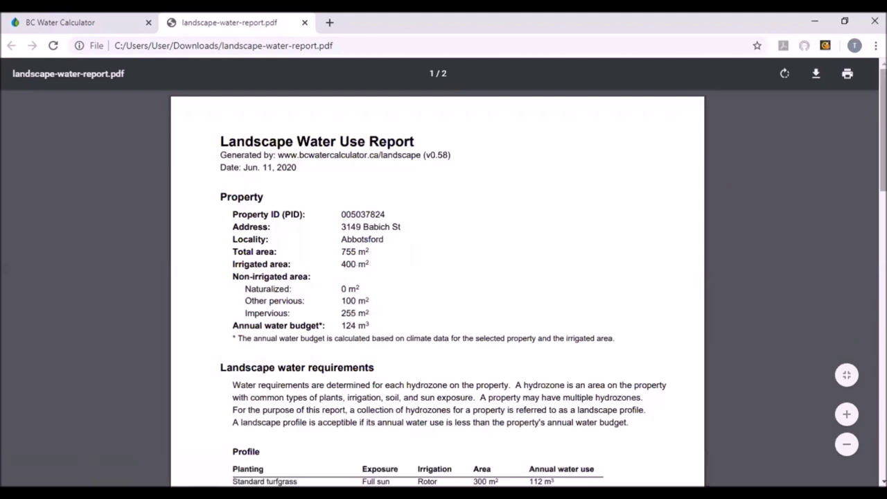
Review the PDF's Profile table, then return to the BC Water Calculator tab.
scroll(437, 277, "down", 3)
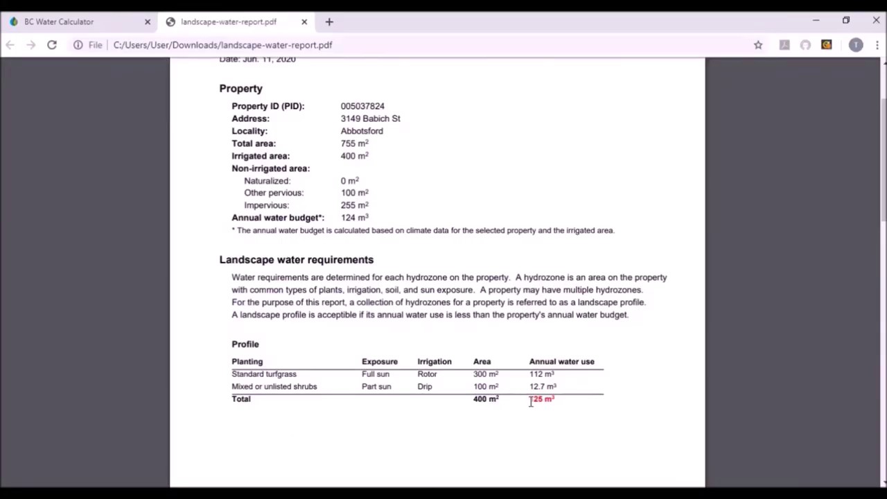
scroll(610, 131, "up", 3)
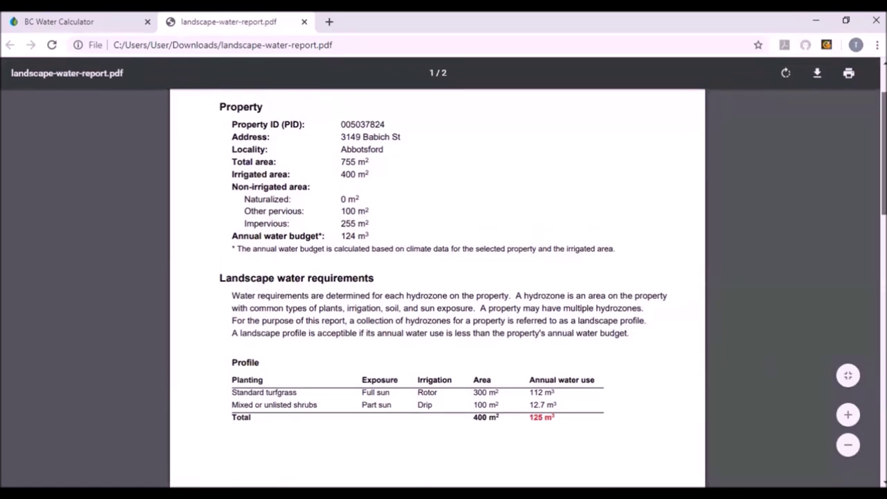
left_click(137, 21)
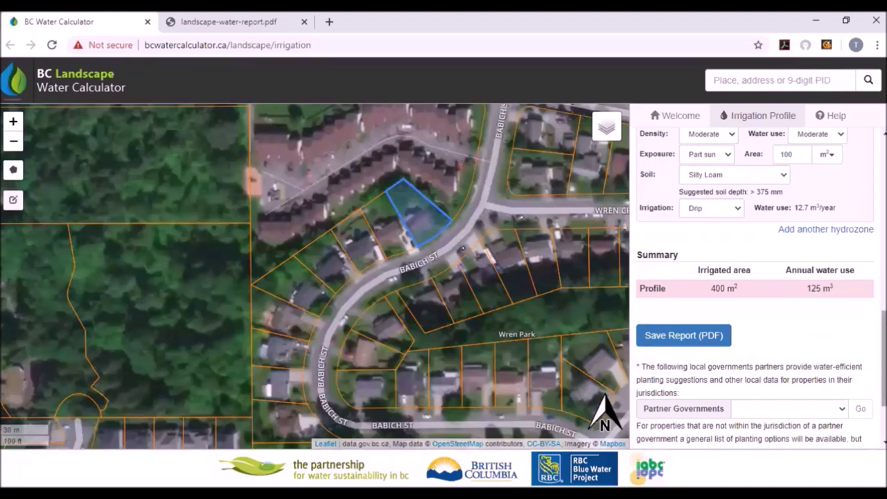
Search the Kuipers Crescent address in Kelowna and select the 858 m² lot at the marker.
scroll(755, 288, "up", 10)
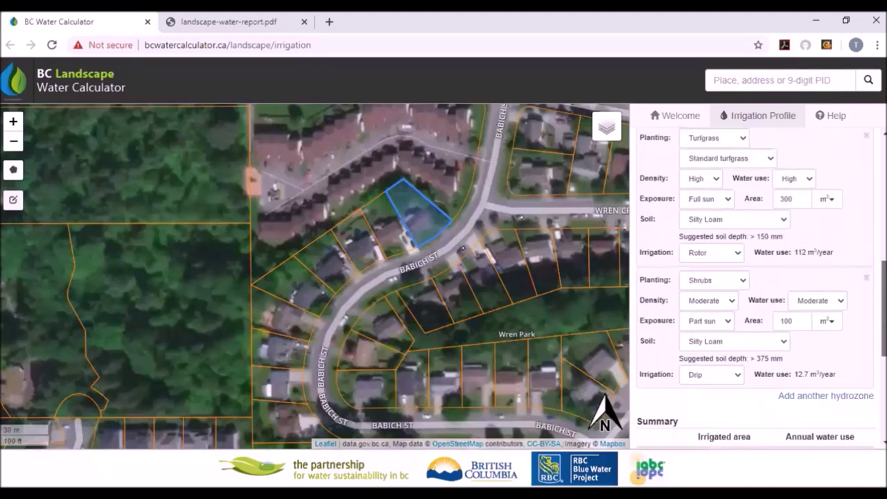
scroll(756, 288, "up", 3)
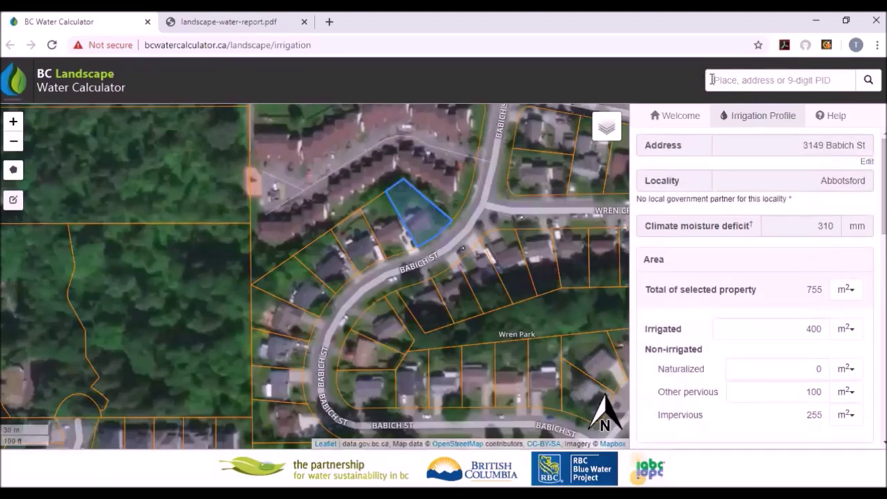
type("701 Kuipers ")
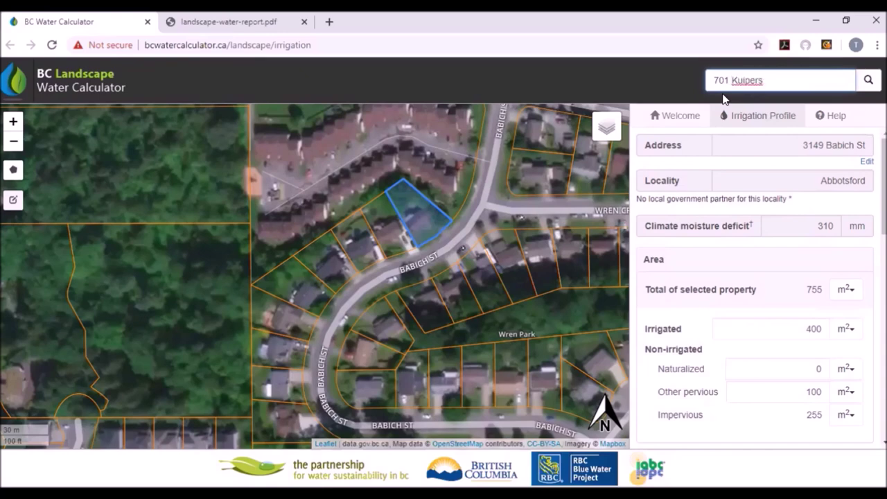
type("crescent")
left_click(869, 79)
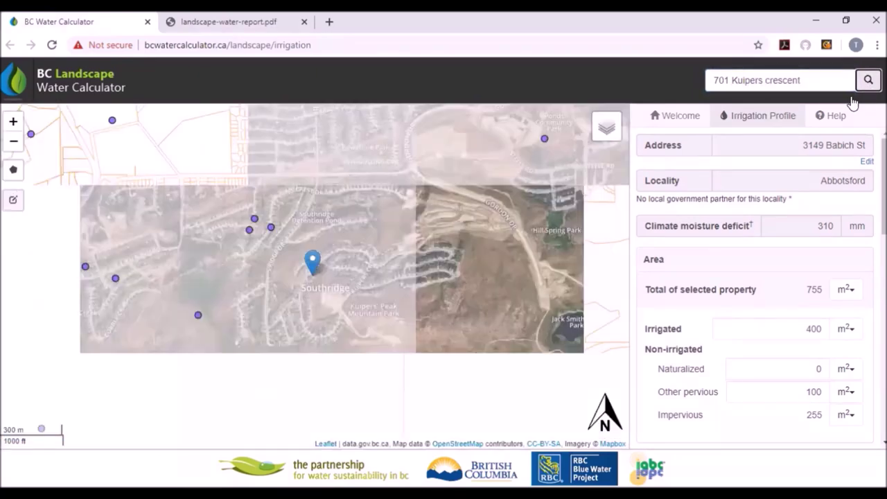
left_click(313, 285)
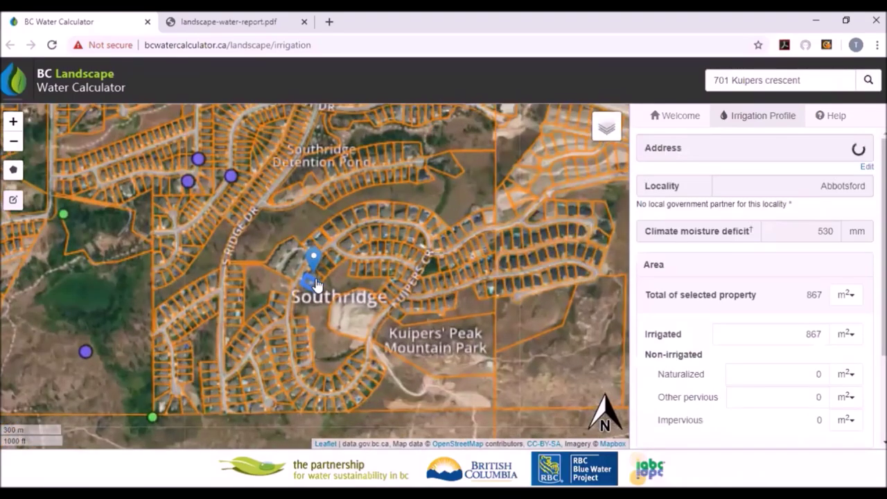
double_click(316, 283)
scroll(316, 283, "up", 2)
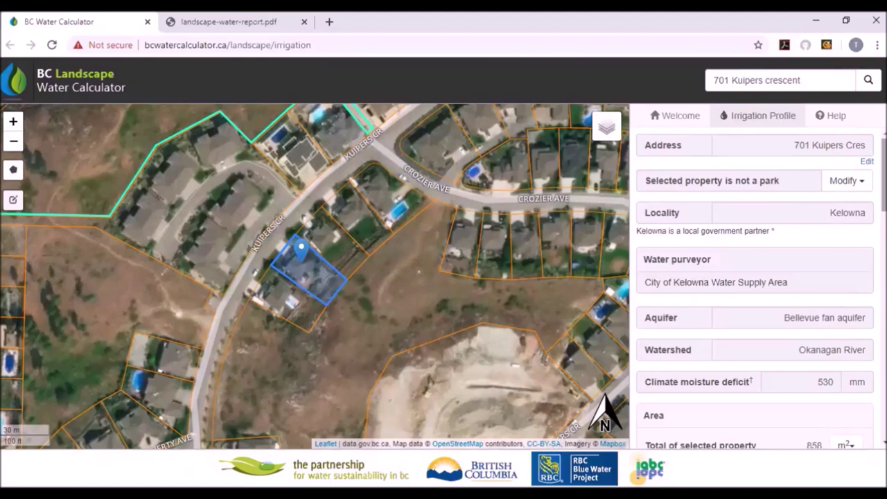
Scroll the Irrigation Profile to read City of Kelowna supply, 858 m² irrigated, 455 m³ budget.
scroll(862, 194, "down", 1)
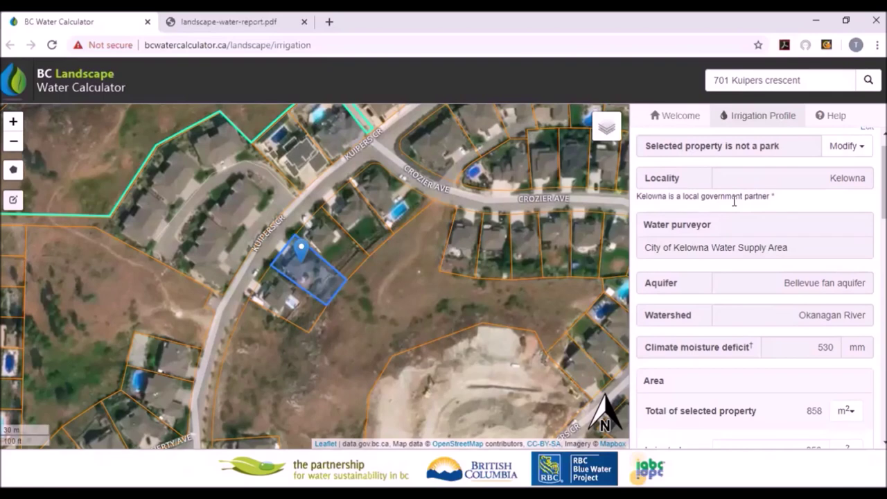
scroll(884, 180, "down", 2)
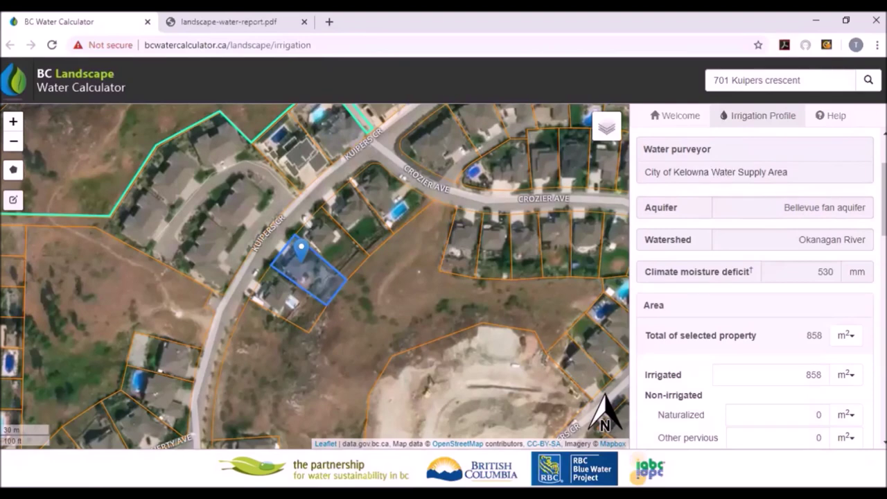
scroll(756, 284, "down", 2)
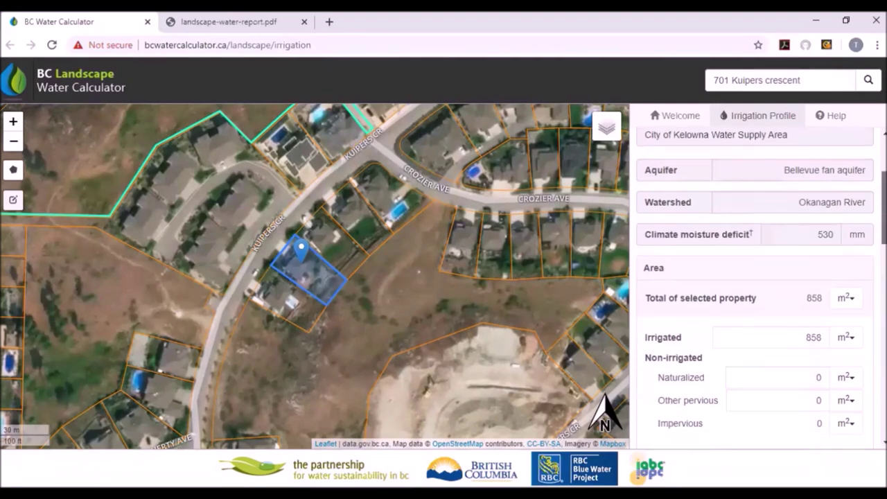
scroll(755, 284, "down", 2)
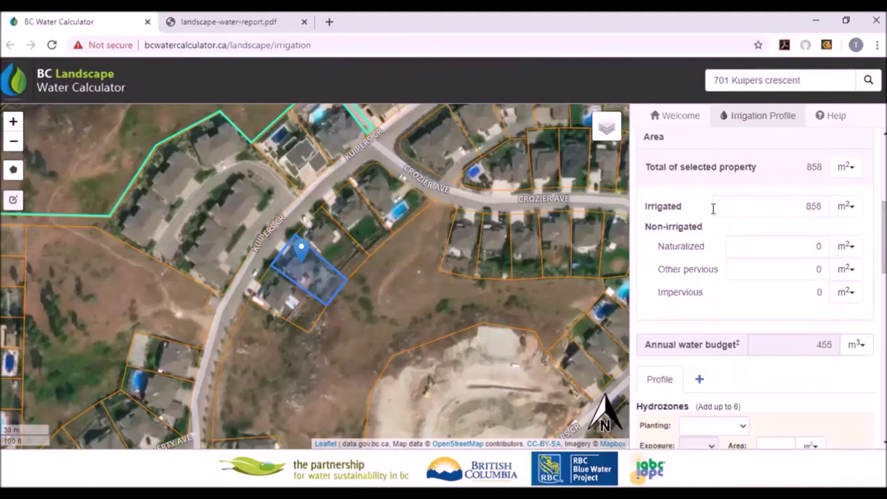
Replace the 858 m² irrigated area with 400 and set naturalized to 100 m².
left_click(807, 212)
type("400")
key("Delete")
key("Delete")
key("Delete")
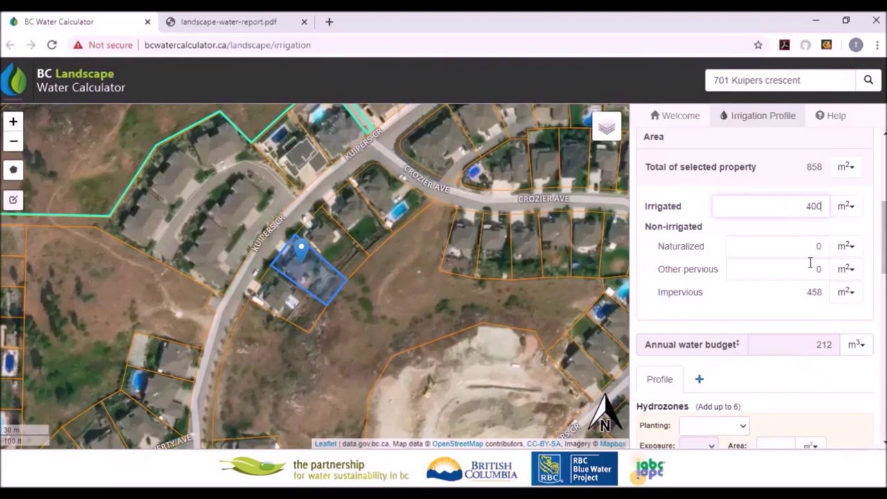
left_click(815, 241)
type("1000")
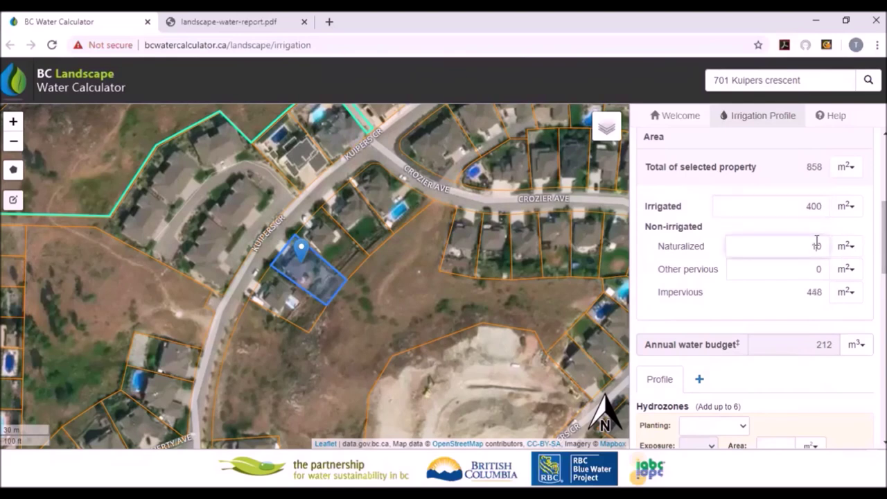
key("BackSpace")
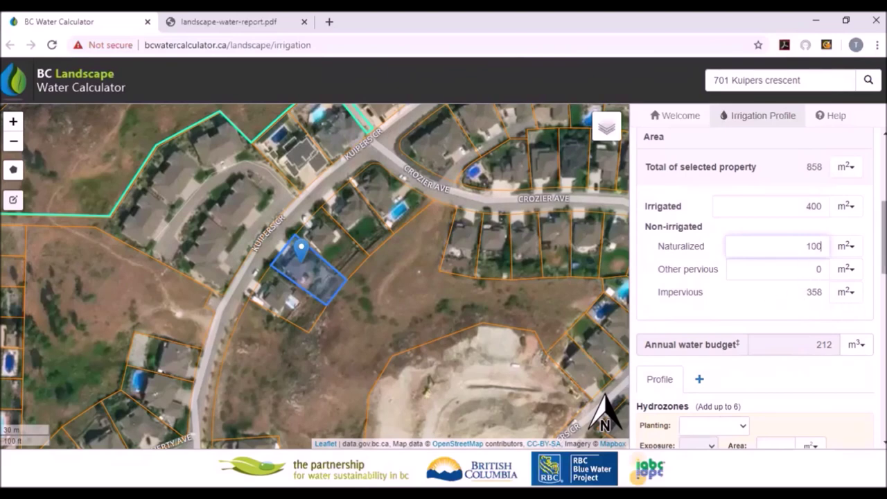
Scroll the profile to check the 358 m² impervious area and 212 m³ budget.
scroll(755, 291, "down", 2)
scroll(756, 291, "down", 1)
scroll(755, 291, "up", 2)
scroll(755, 291, "down", 1)
scroll(755, 291, "down", 1)
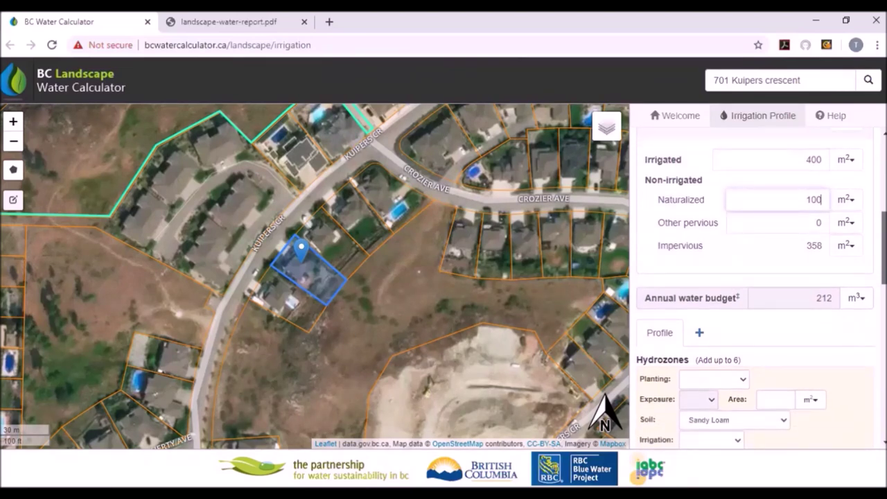
scroll(755, 291, "up", 1)
scroll(755, 291, "down", 1)
scroll(755, 291, "up", 1)
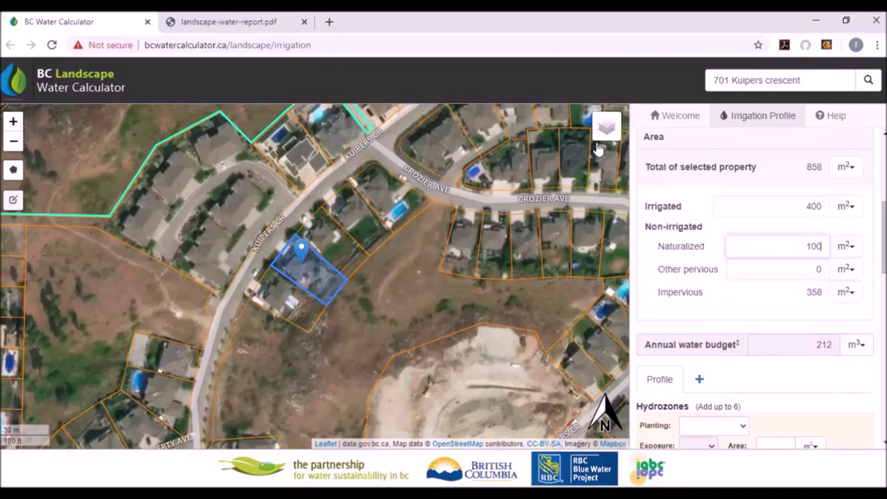
Turn on the Climate grid layer from the map layers panel, then scroll down to Hydrozones.
mouse_move(598, 139)
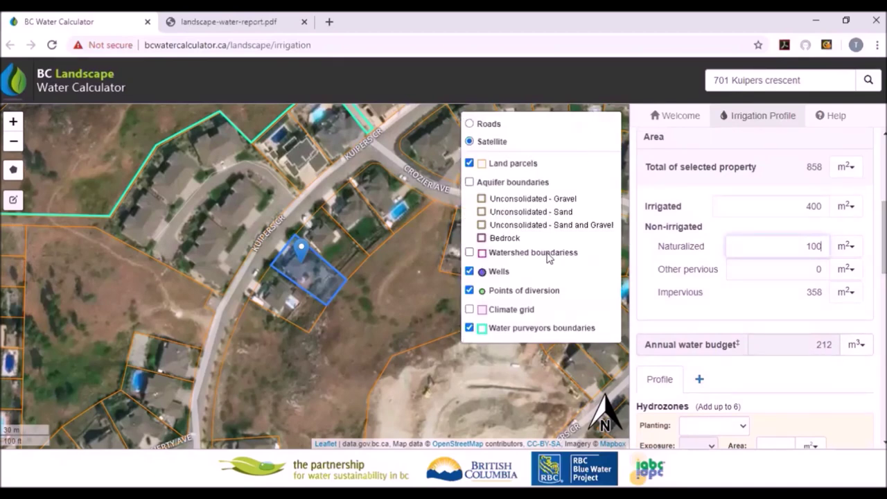
left_click(469, 310)
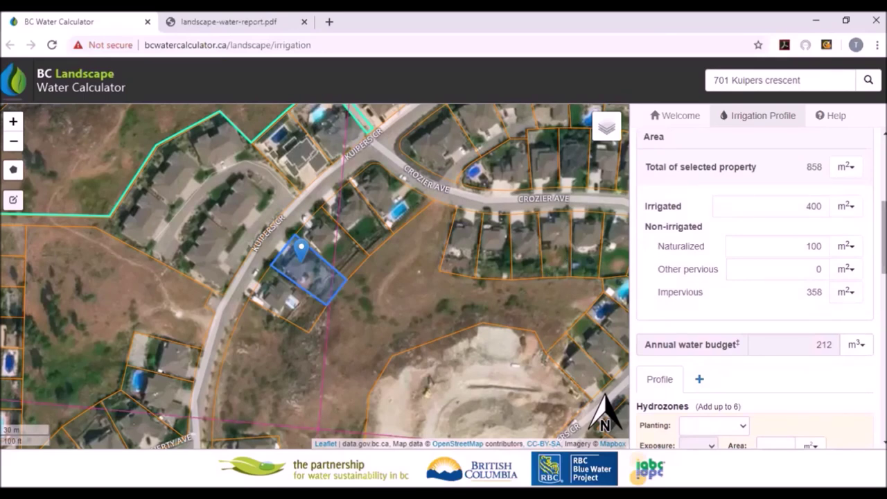
scroll(756, 291, "down", 5)
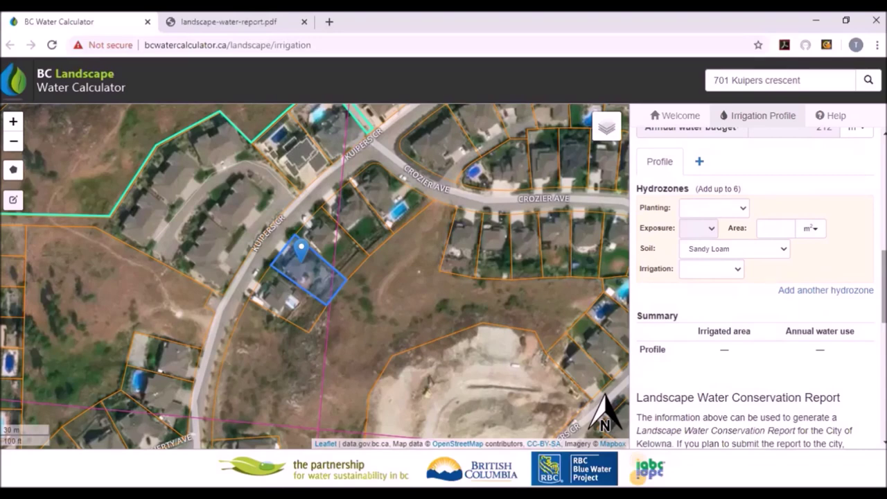
Set the first hydrozone's planting to Shrubs with Beauty Bush as the species.
left_click(742, 210)
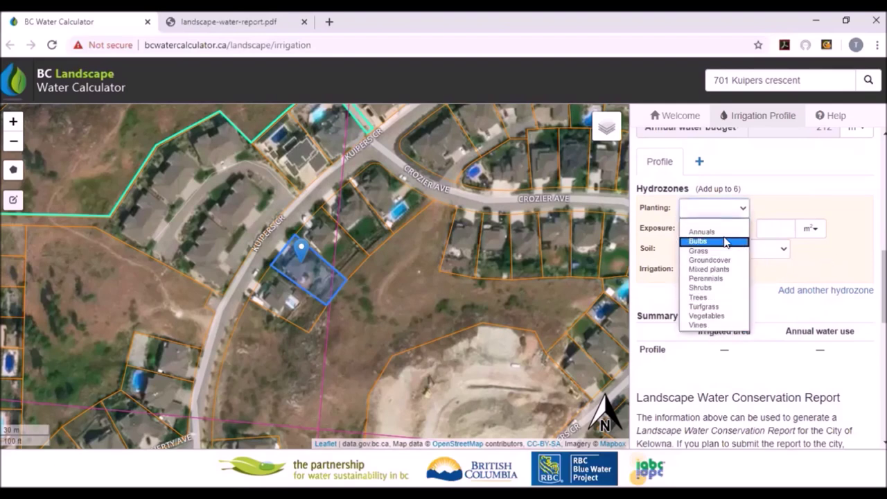
left_click(700, 289)
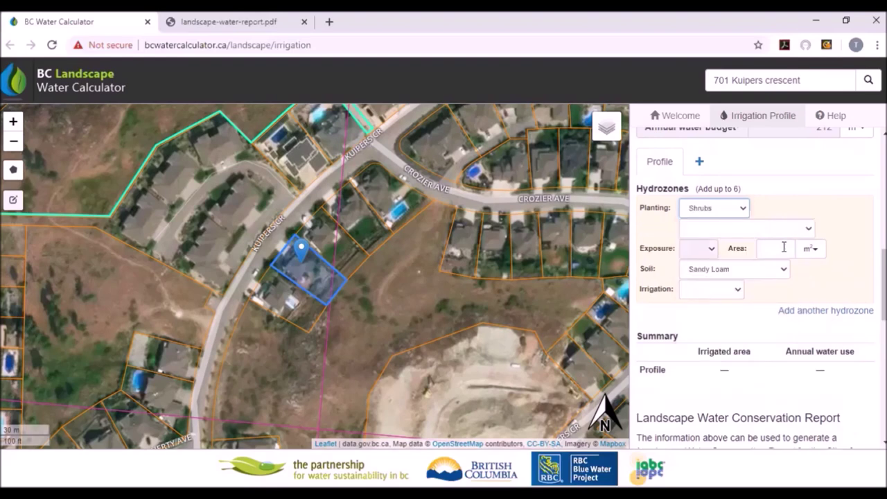
left_click(808, 230)
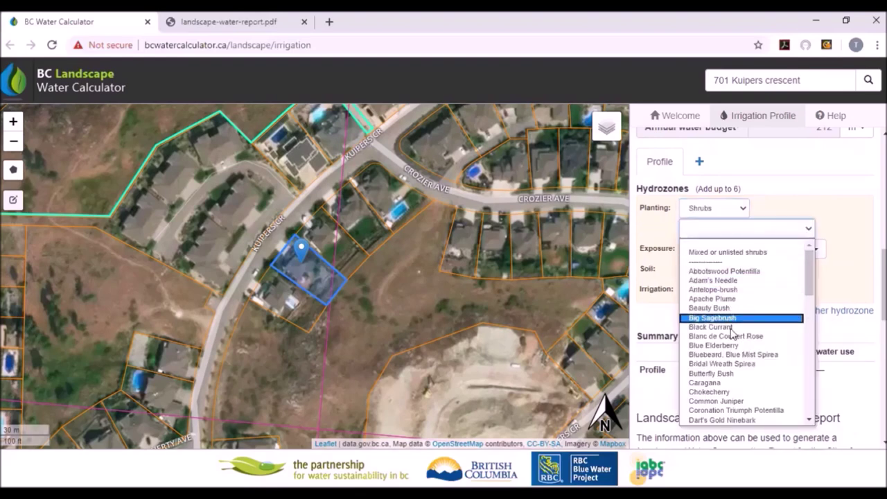
left_click_drag(810, 280, 810, 295)
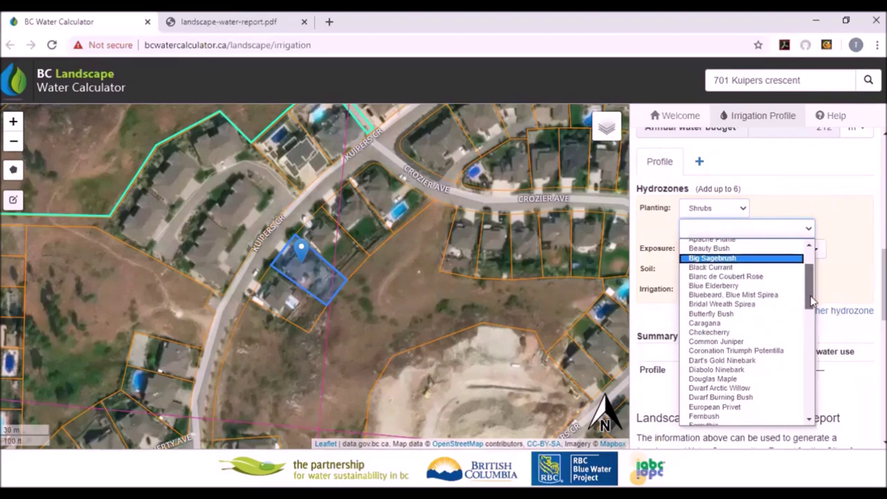
left_click(734, 332)
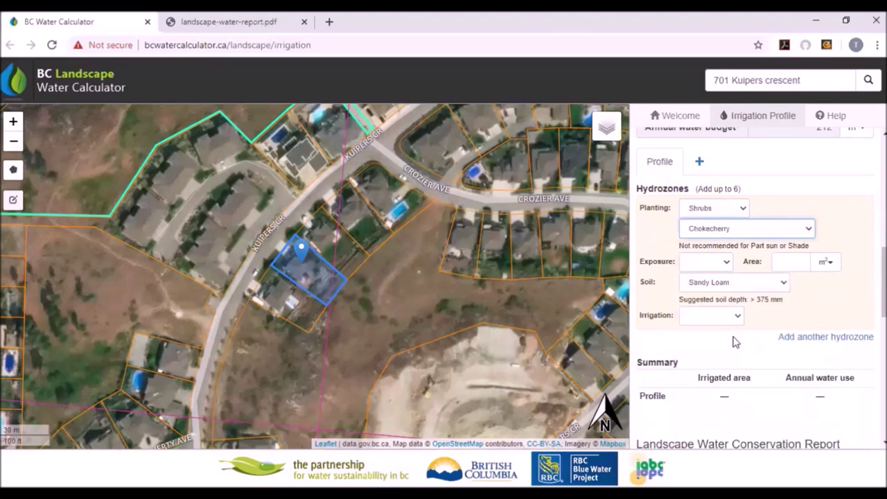
left_click(726, 268)
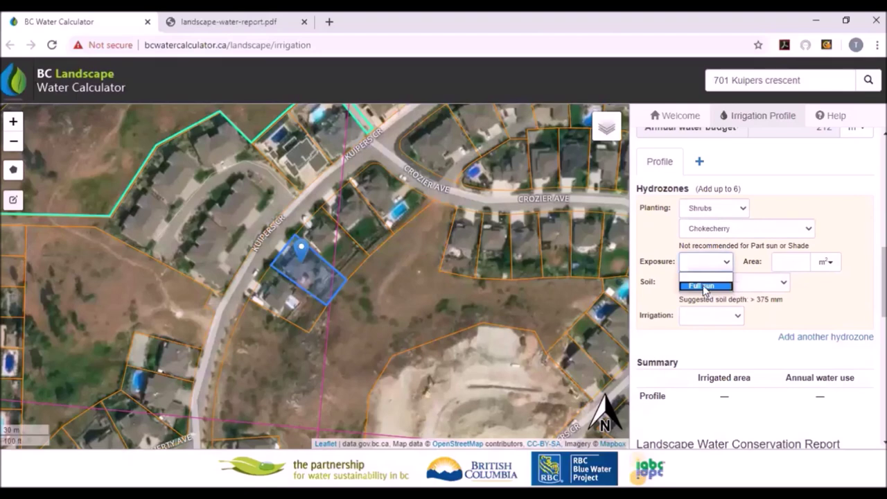
left_click(807, 231)
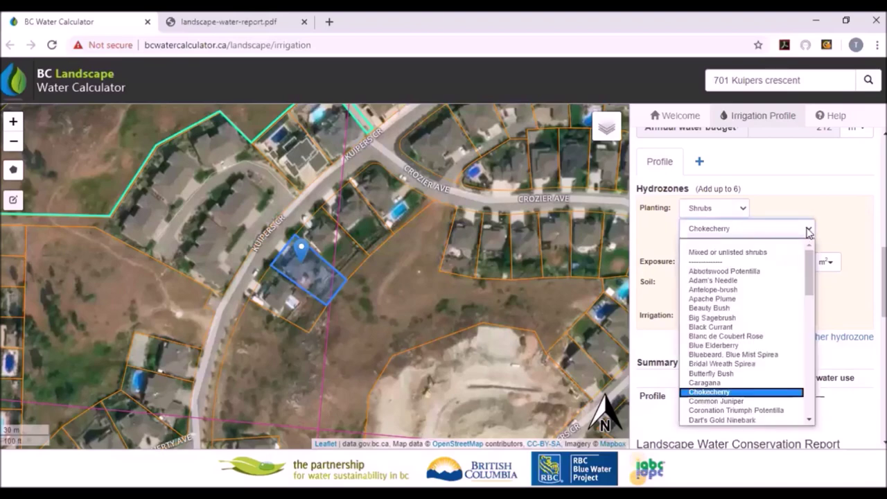
left_click(727, 308)
Give the shrub zone Part sun exposure, 200 m² area, Sandy Loam soil and Microspray irrigation.
left_click(728, 263)
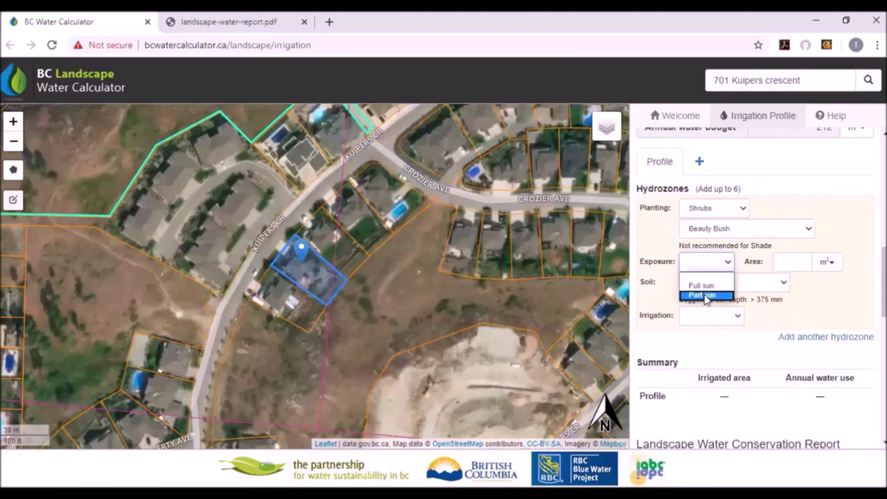
left_click(706, 296)
left_click(790, 263)
type("200")
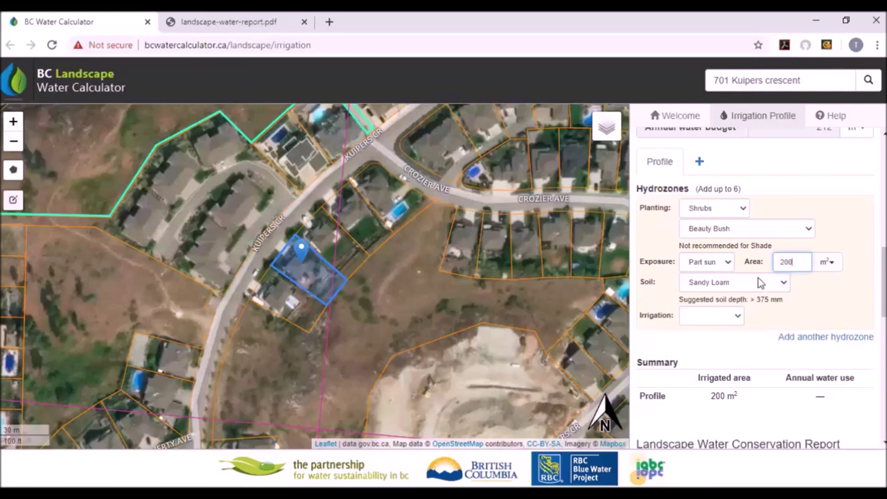
left_click(783, 284)
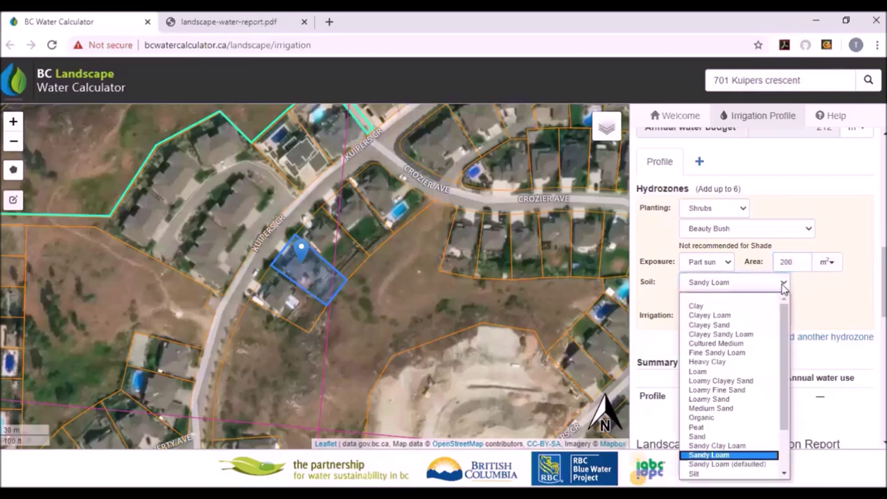
scroll(785, 322, "down", 2)
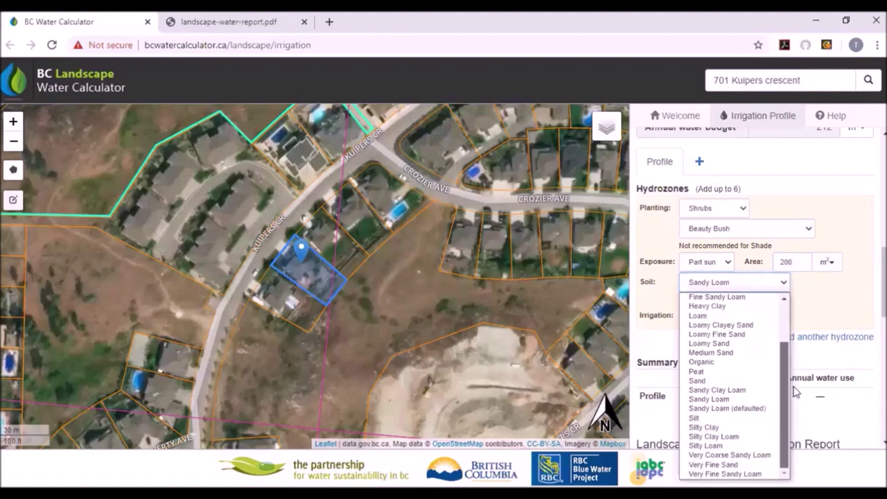
scroll(776, 323, "up", 2)
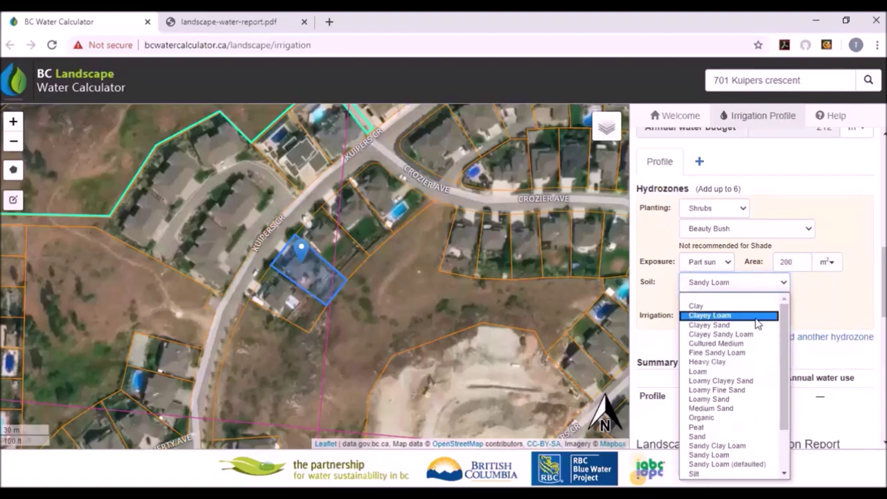
left_click(804, 298)
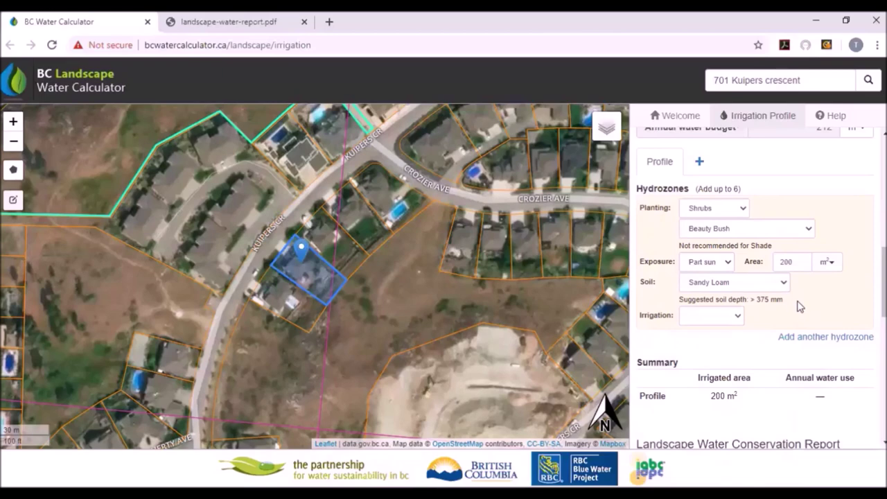
left_click(738, 317)
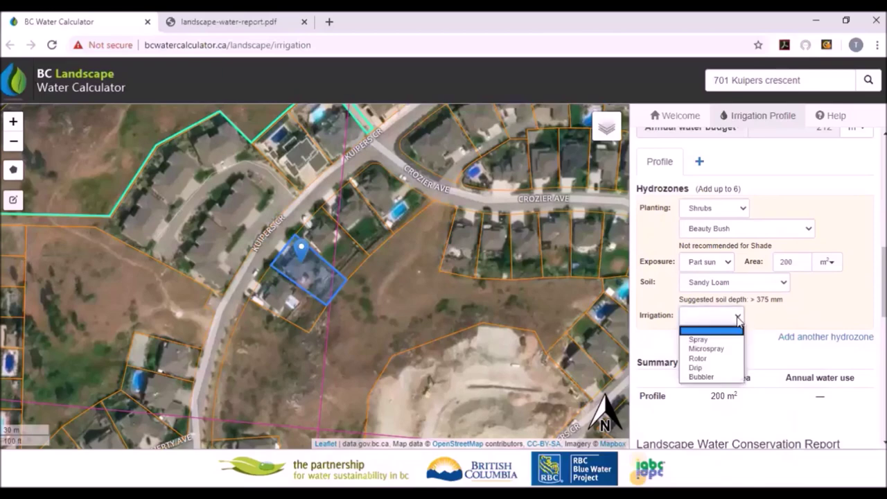
left_click(706, 349)
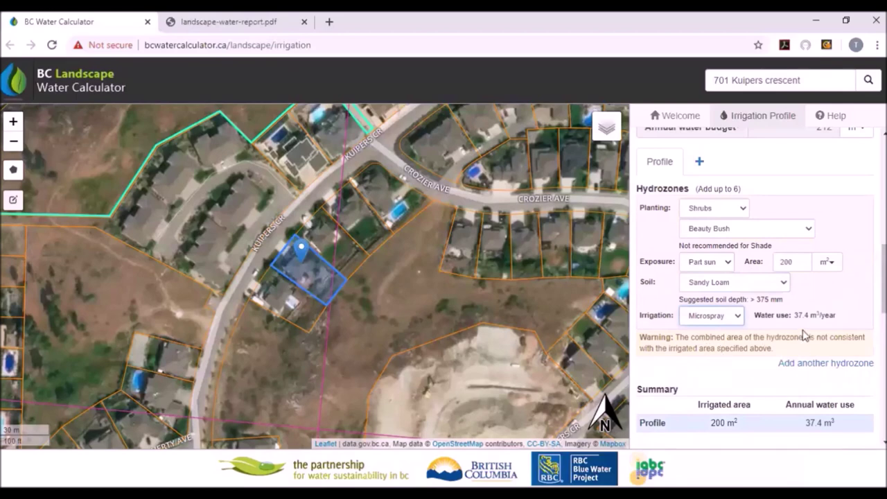
scroll(883, 277, "up", 2)
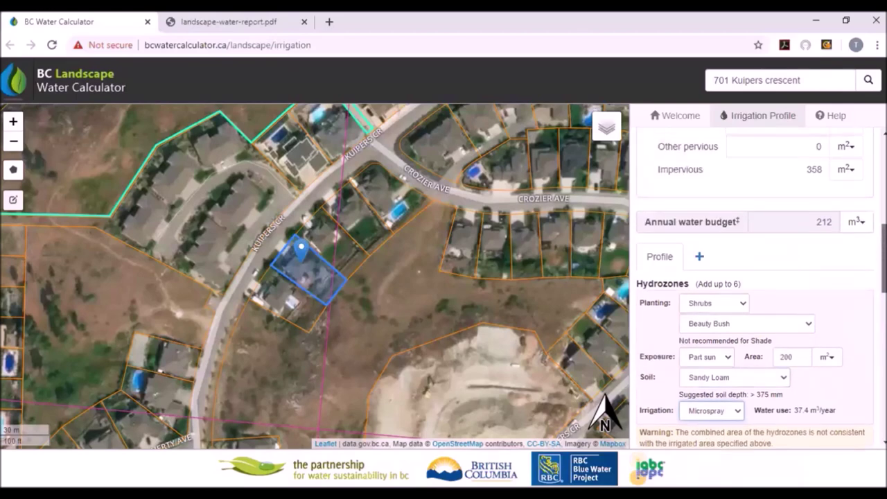
scroll(755, 287, "down", 3)
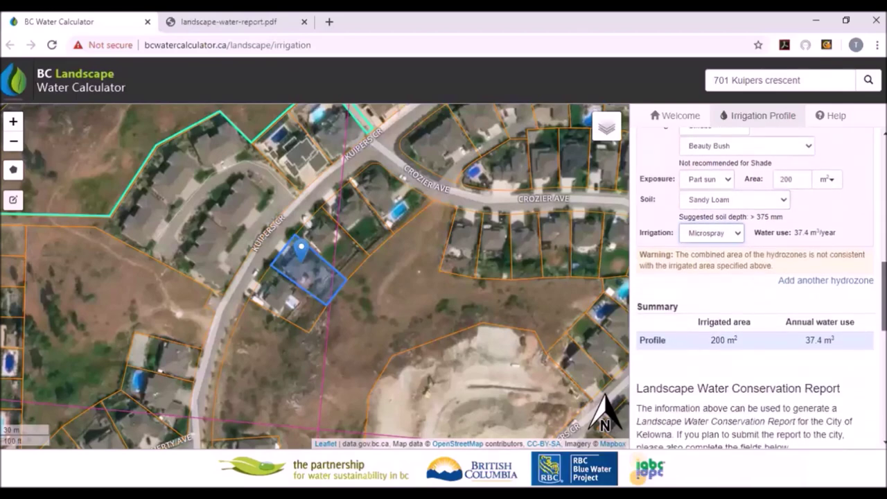
Add a second hydrozone planted with Turfgrass, Eco Turf variety.
left_click(812, 280)
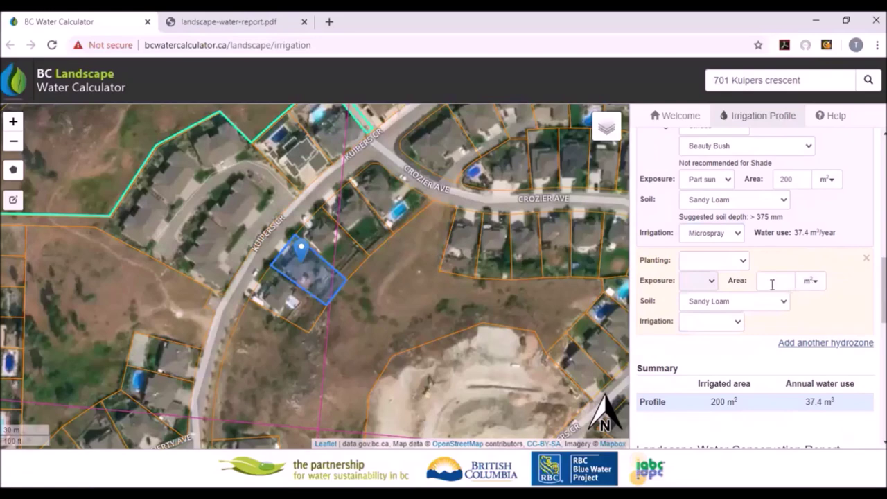
left_click(744, 262)
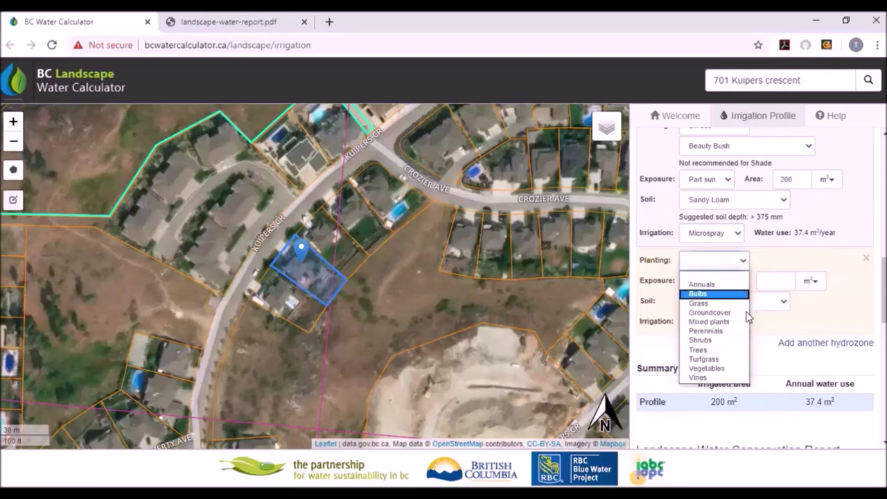
left_click(705, 360)
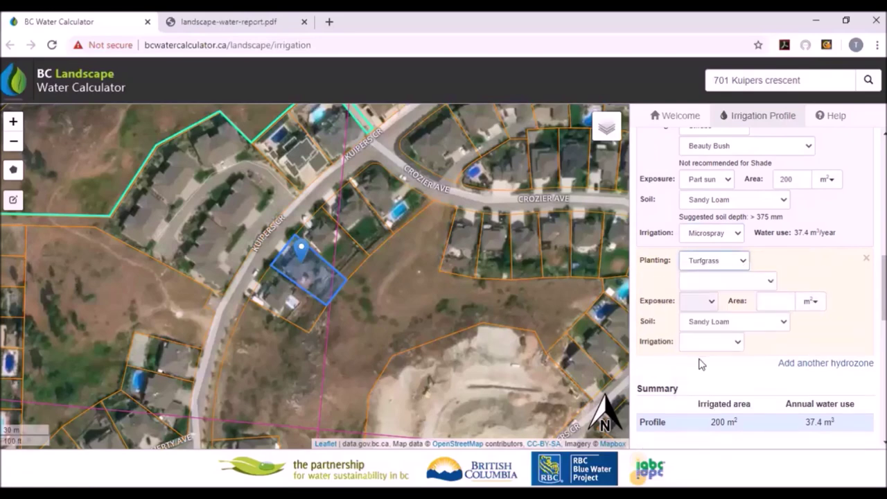
left_click(772, 280)
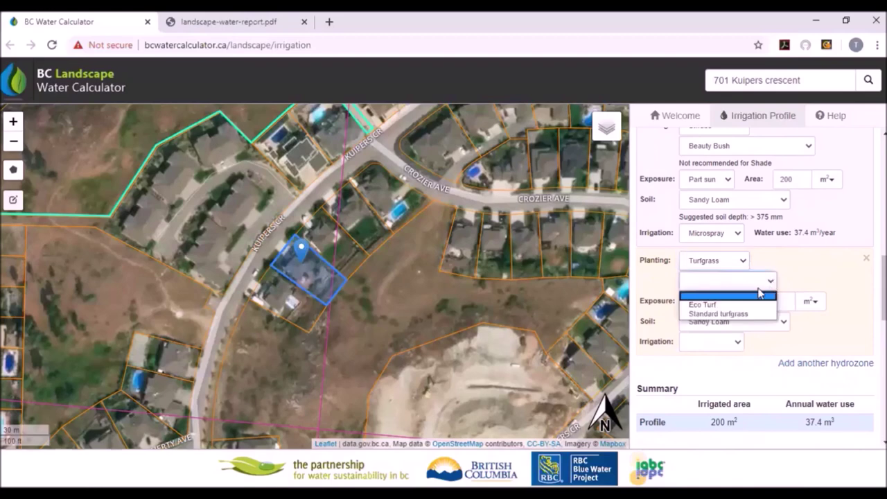
left_click(707, 303)
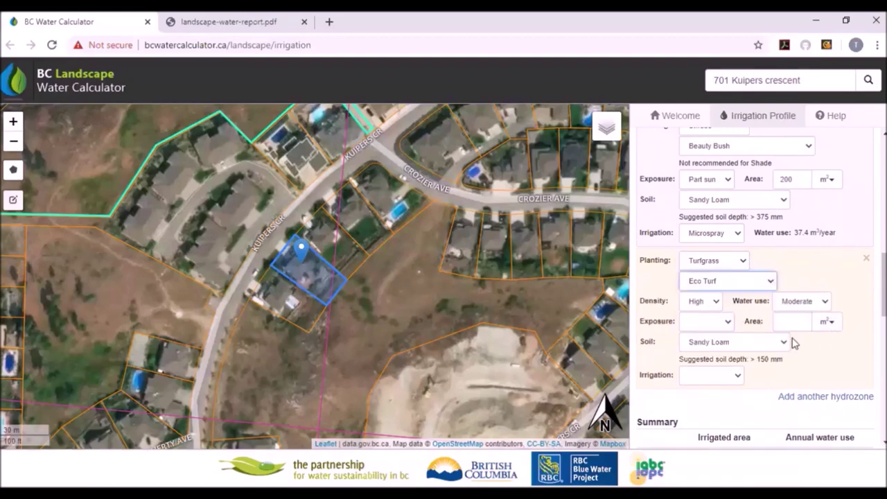
Give the Eco Turf zone Full sun exposure, 200 m² area and Rotor irrigation.
left_click(726, 324)
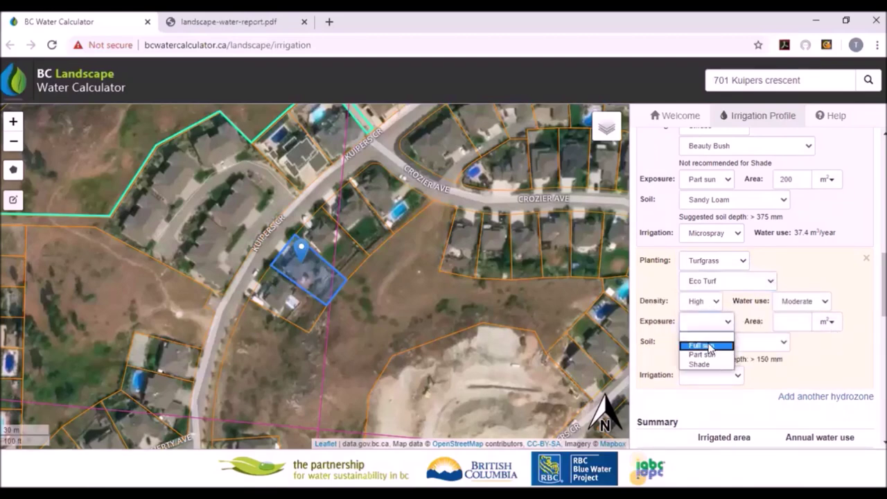
left_click(710, 345)
left_click(788, 320)
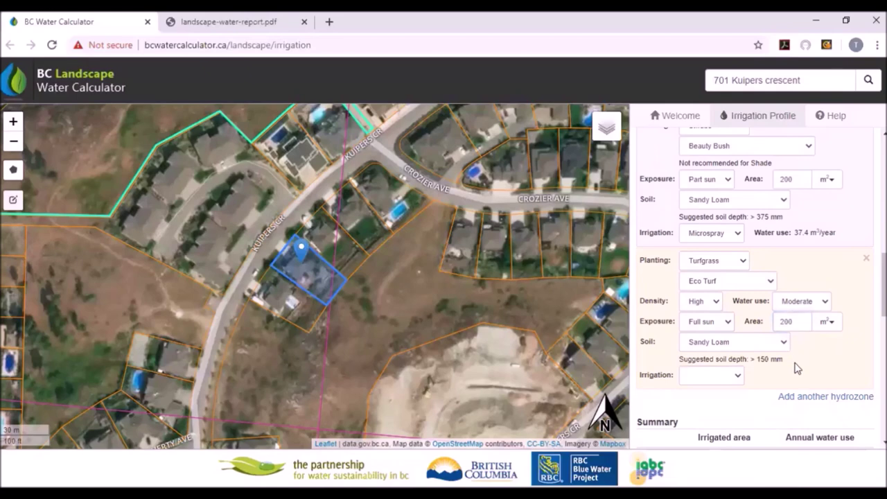
scroll(797, 366, "up", 1)
scroll(762, 287, "up", 3)
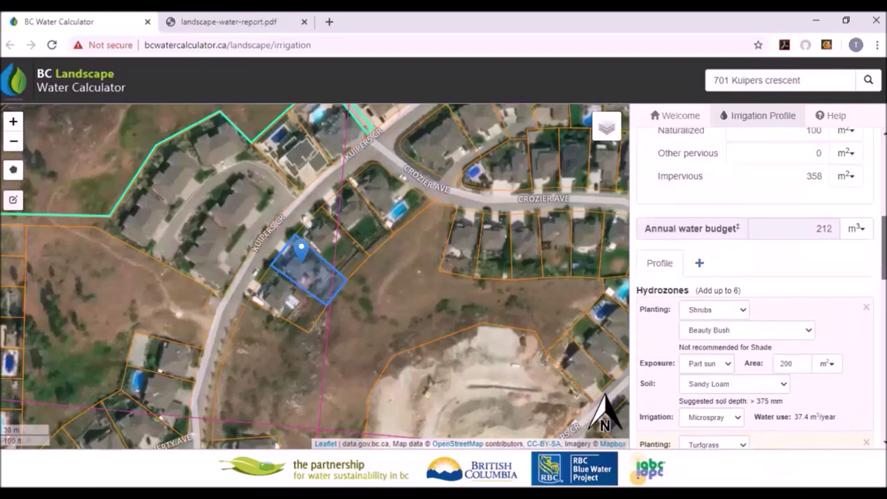
scroll(826, 297, "down", 5)
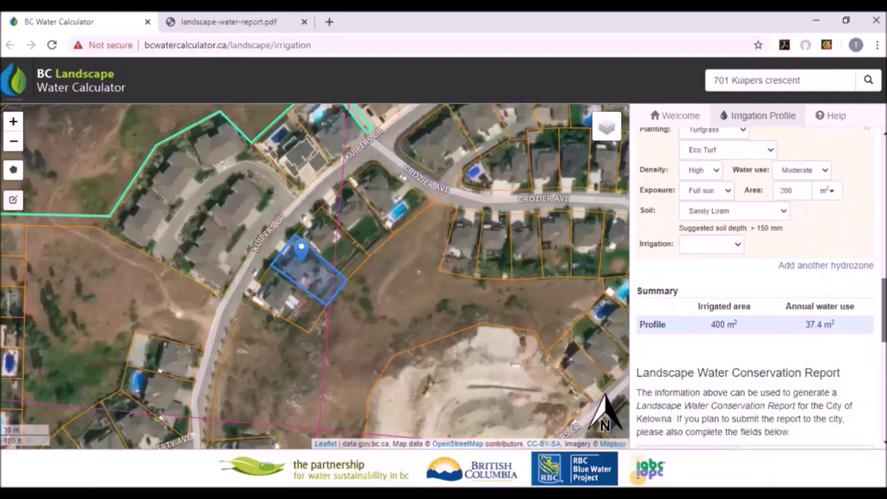
left_click(737, 209)
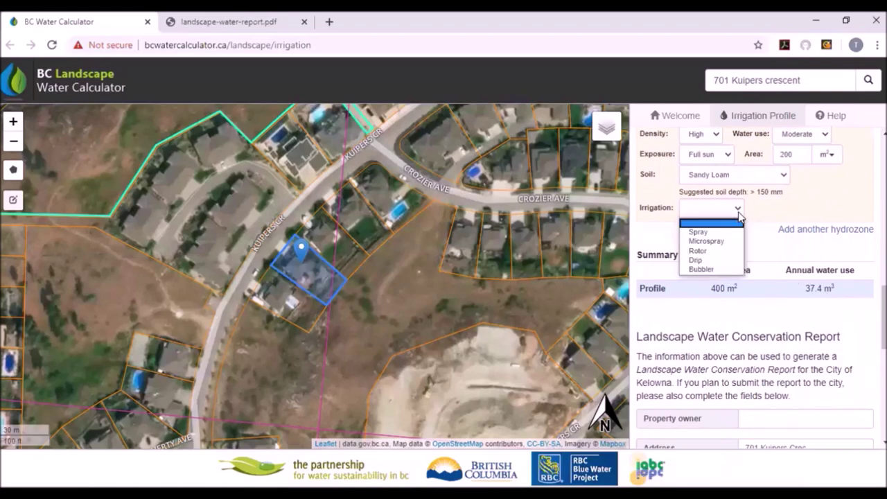
left_click(694, 251)
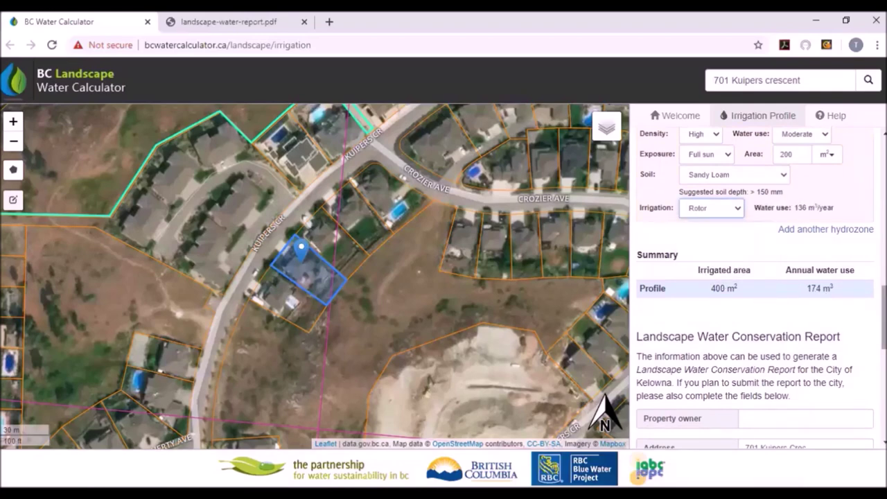
scroll(755, 287, "down", 1)
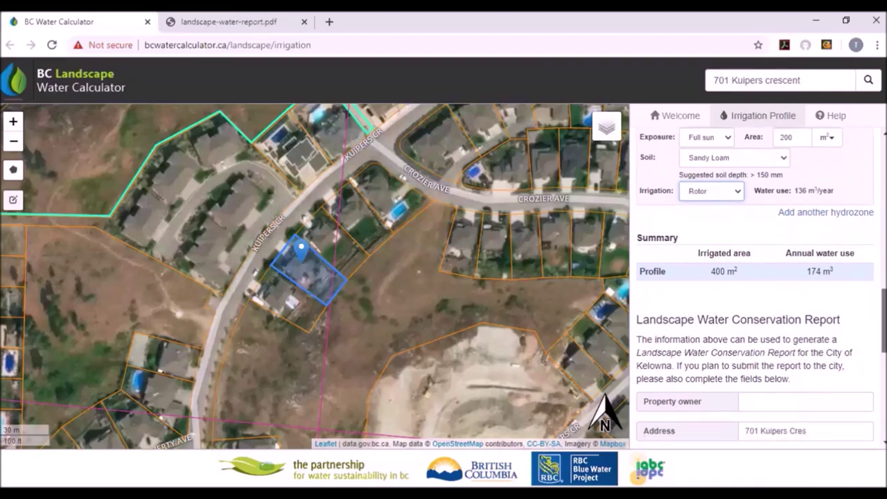
scroll(755, 284, "up", 5)
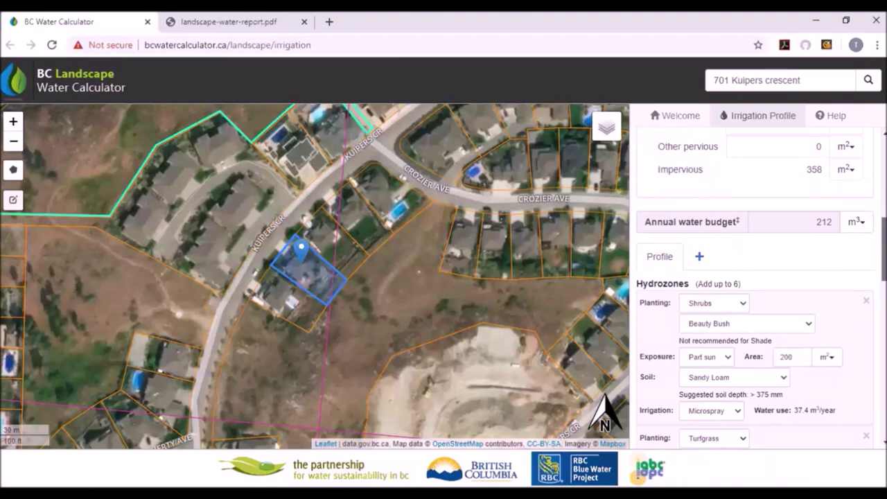
scroll(755, 288, "down", 5)
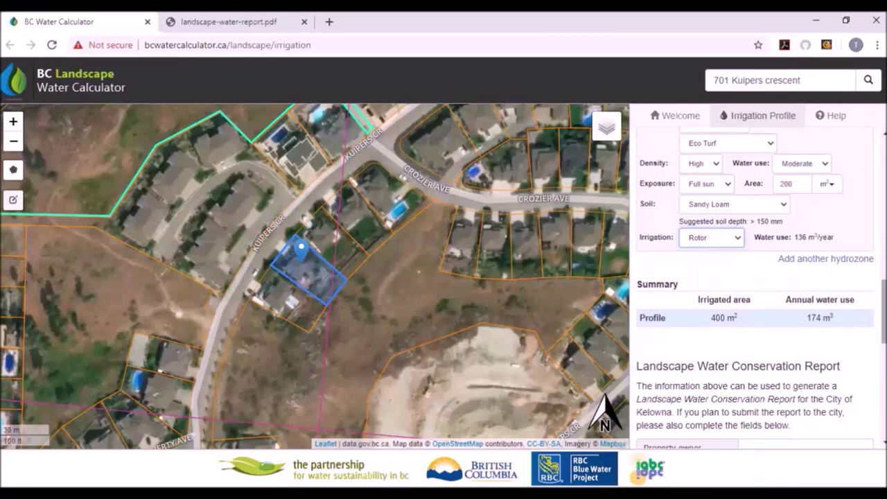
scroll(756, 287, "down", 3)
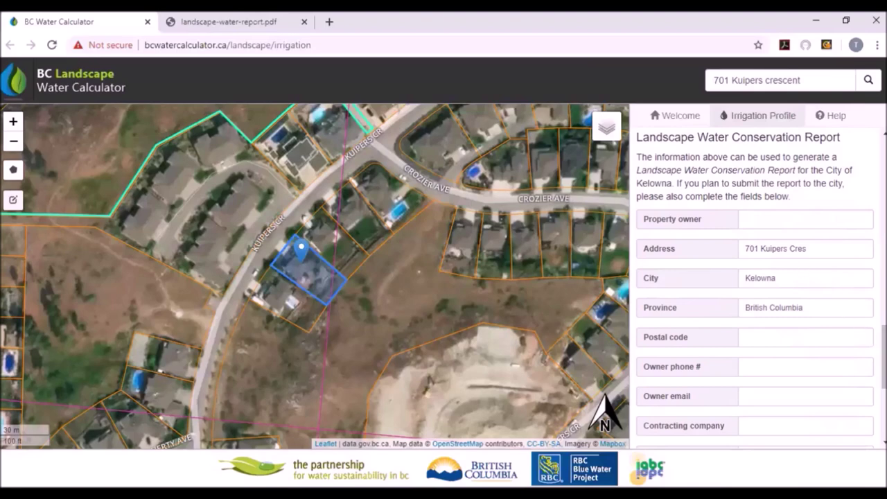
Enter 'Irrigation' as the contracting company in the report form.
left_click_drag(883, 356, 884, 388)
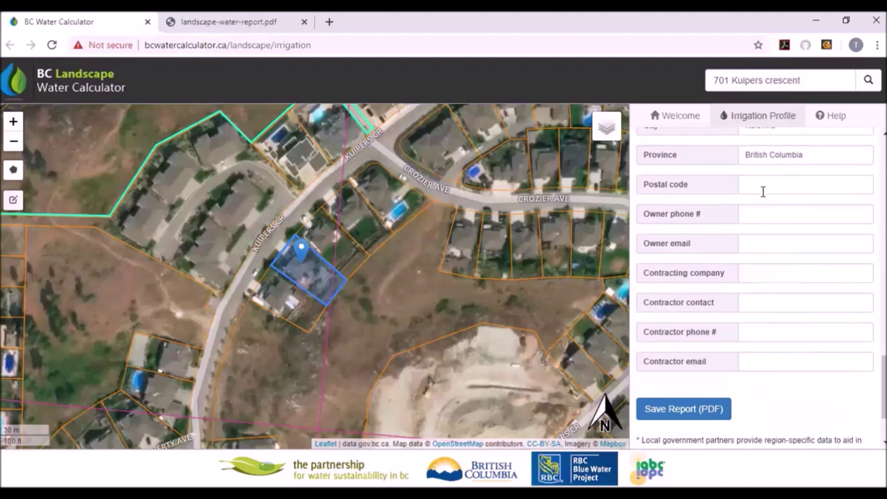
left_click(758, 272)
type("Irrigation")
Save the Landscape Water Conservation Report as a PDF and open the download.
scroll(758, 346, "down", 1)
left_click(703, 339)
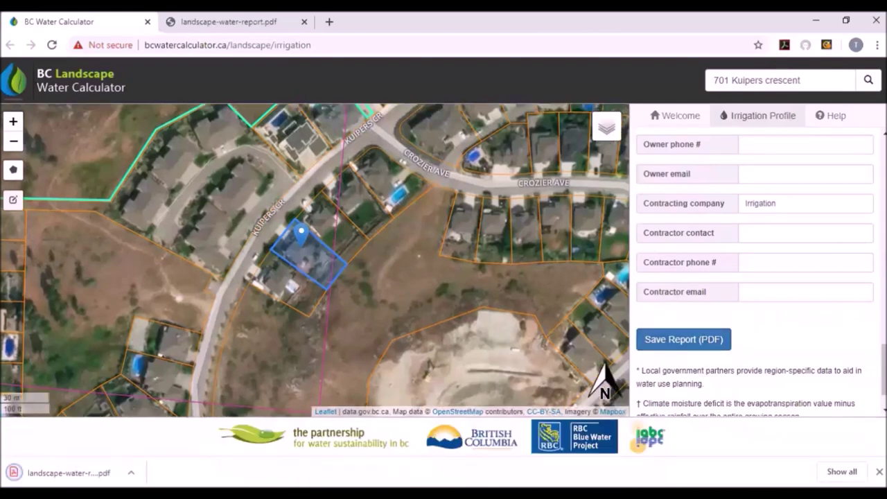
left_click(68, 473)
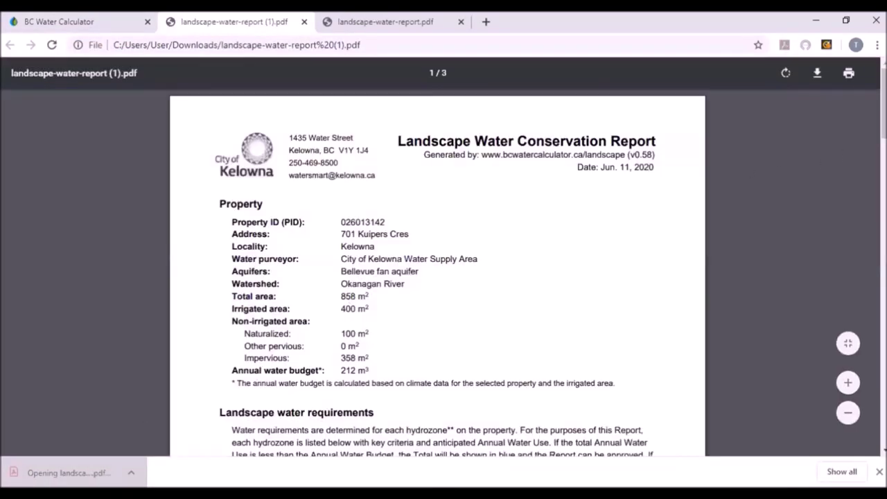
Scroll the report PDF down to page 3 and back to the top, then return to the calculator tab.
scroll(443, 277, "down", 3)
scroll(436, 288, "down", 3)
scroll(437, 287, "down", 3)
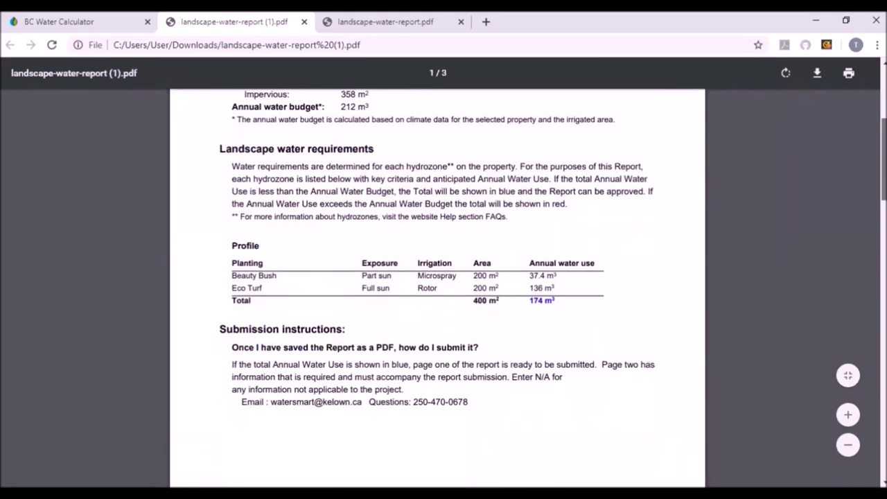
scroll(436, 288, "down", 4)
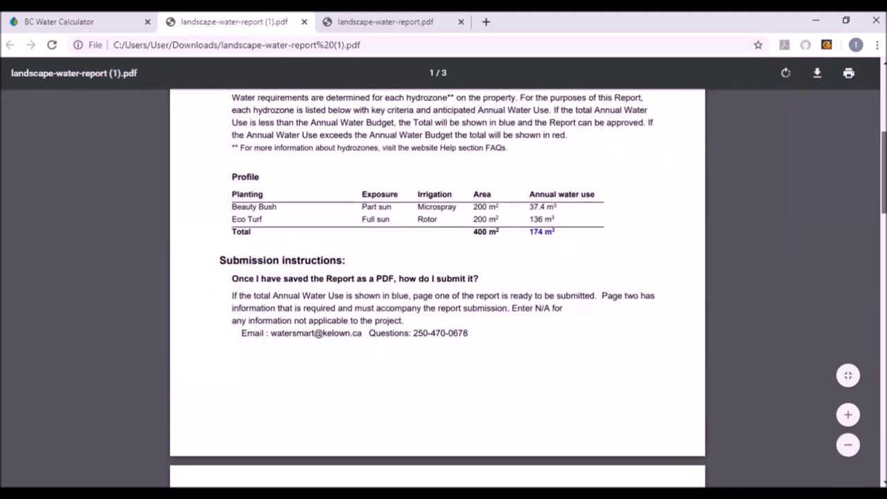
scroll(436, 287, "down", 4)
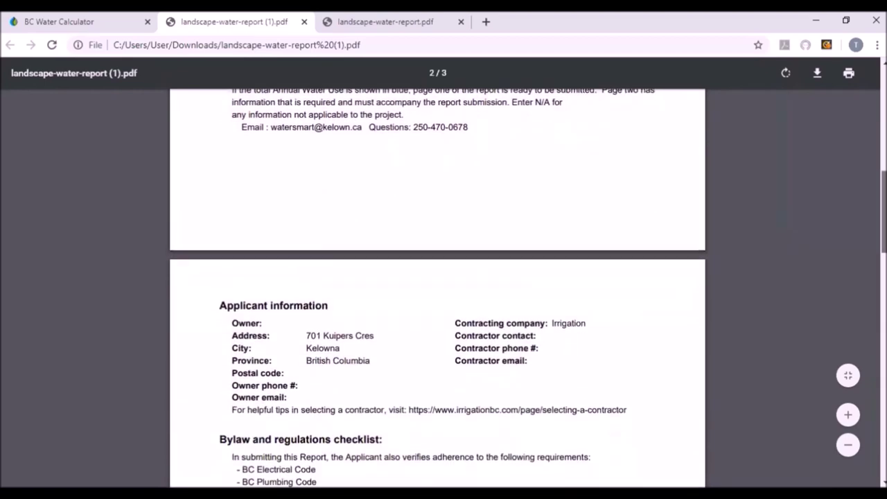
scroll(437, 288, "down", 3)
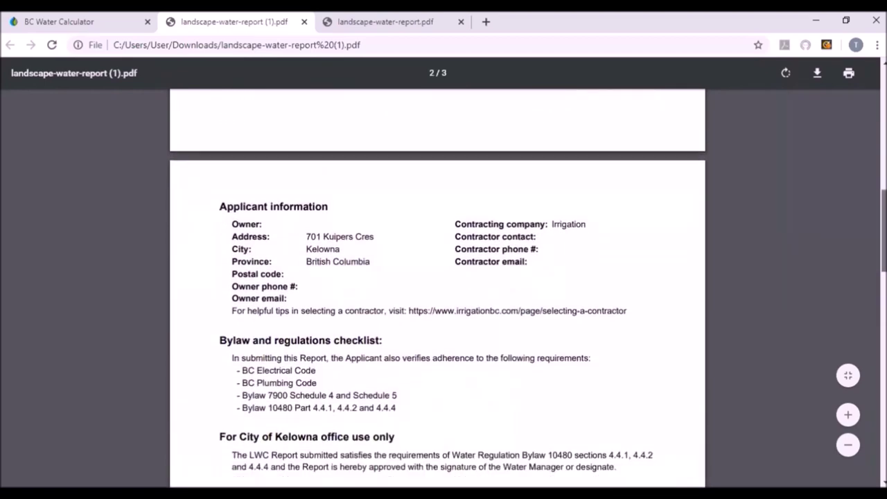
scroll(437, 288, "down", 3)
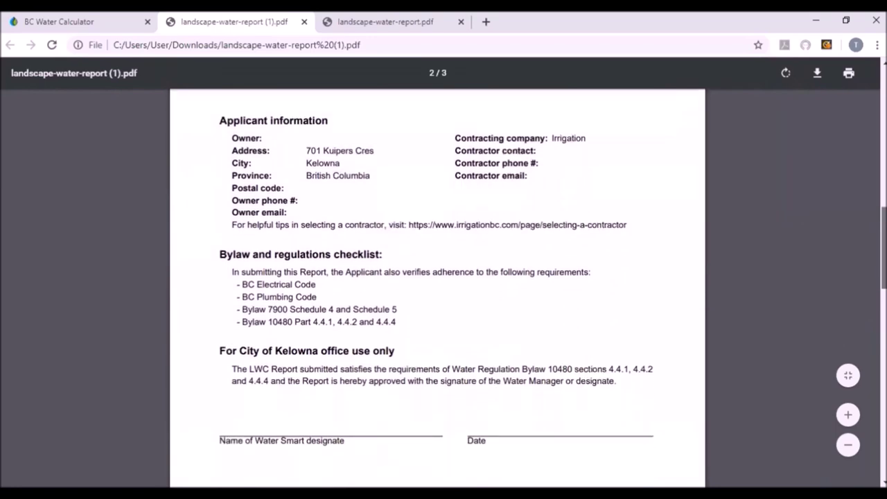
scroll(437, 288, "down", 6)
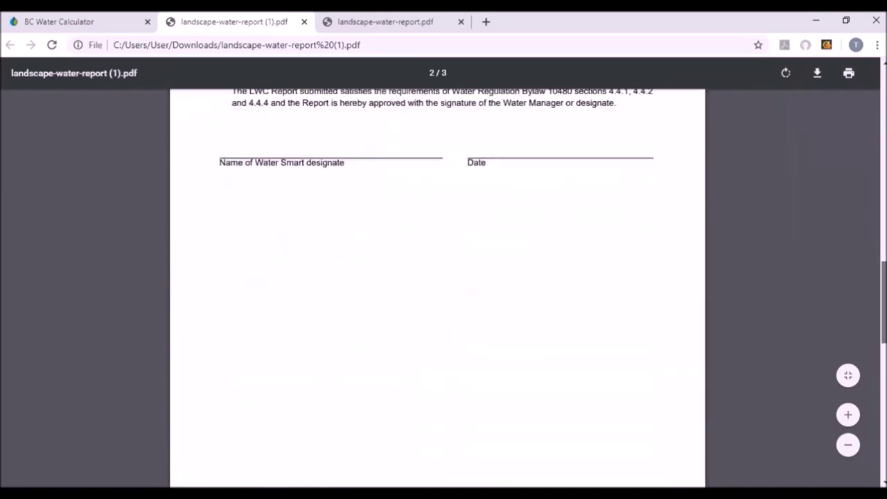
scroll(436, 287, "down", 3)
scroll(436, 288, "down", 3)
scroll(436, 287, "up", 1)
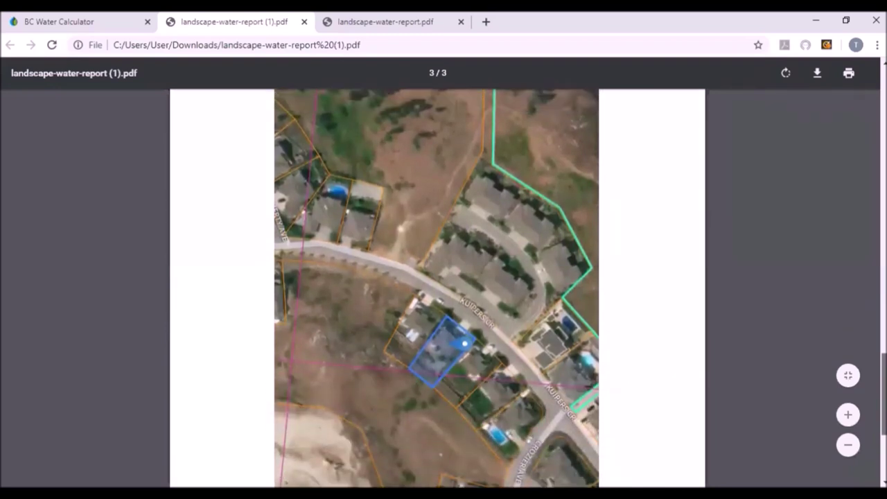
scroll(436, 287, "up", 9)
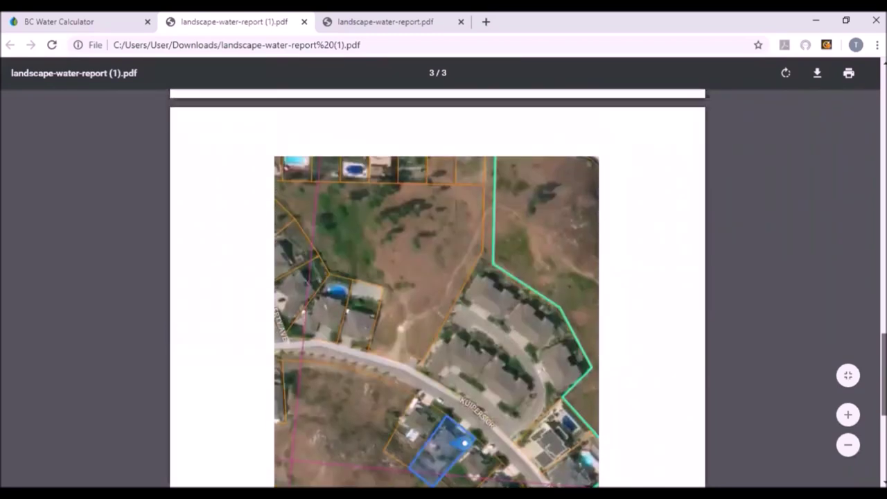
scroll(436, 288, "up", 20)
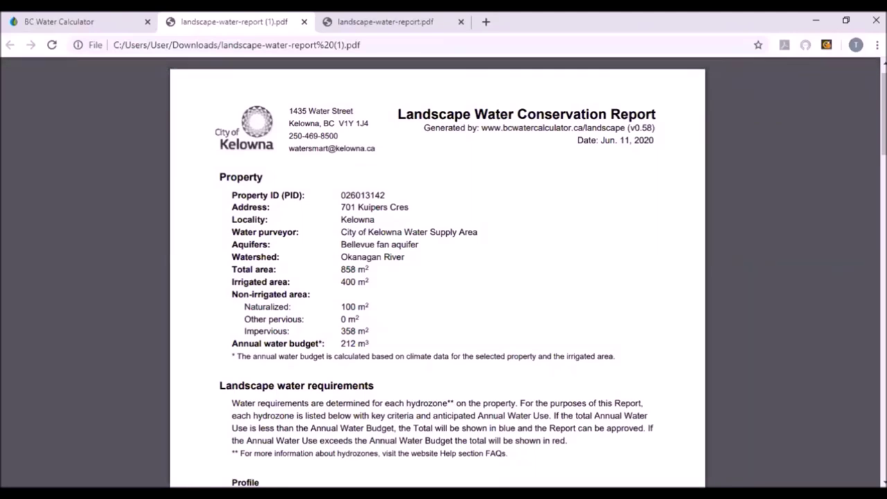
mouse_move(507, 73)
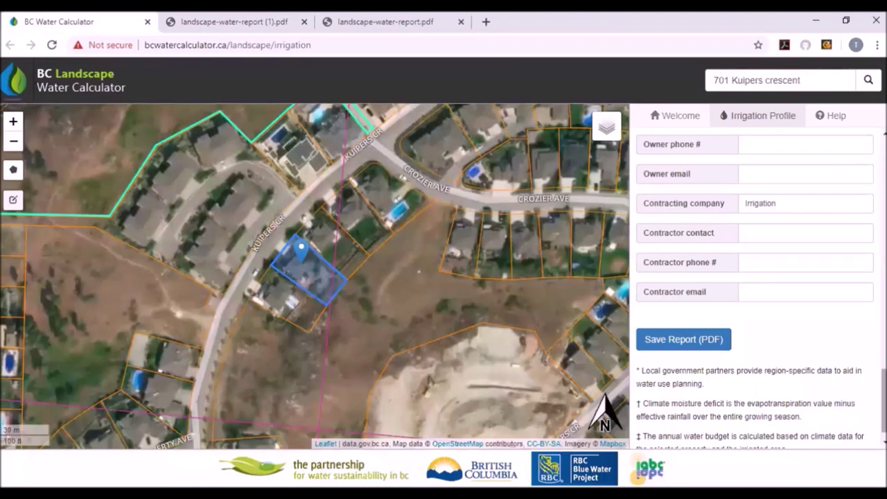
scroll(704, 279, "down", 1)
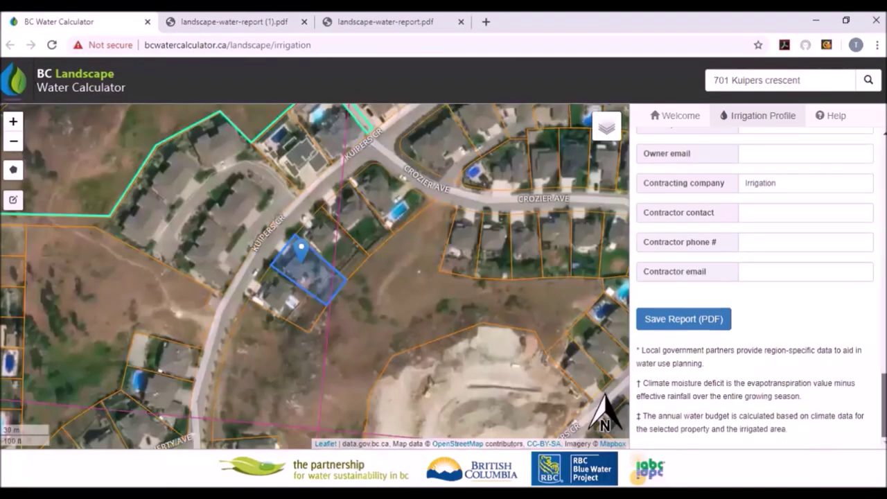
scroll(756, 284, "up", 15)
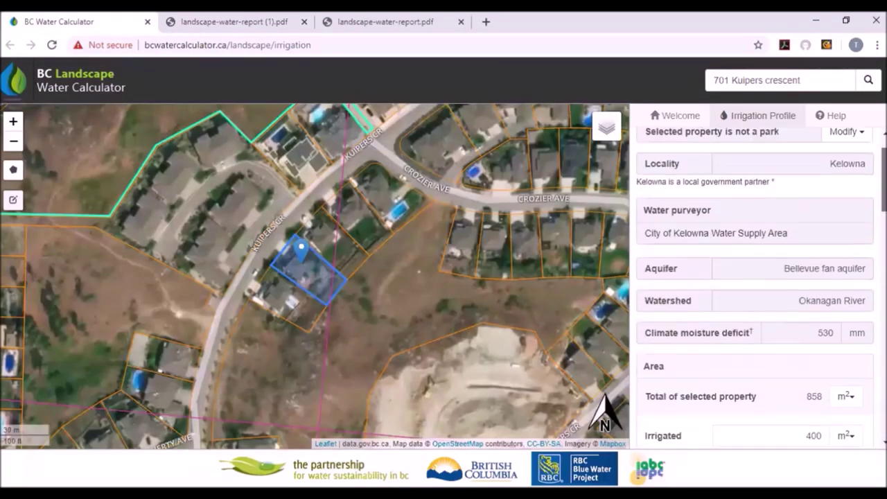
scroll(755, 284, "up", 1)
scroll(755, 284, "up", 1)
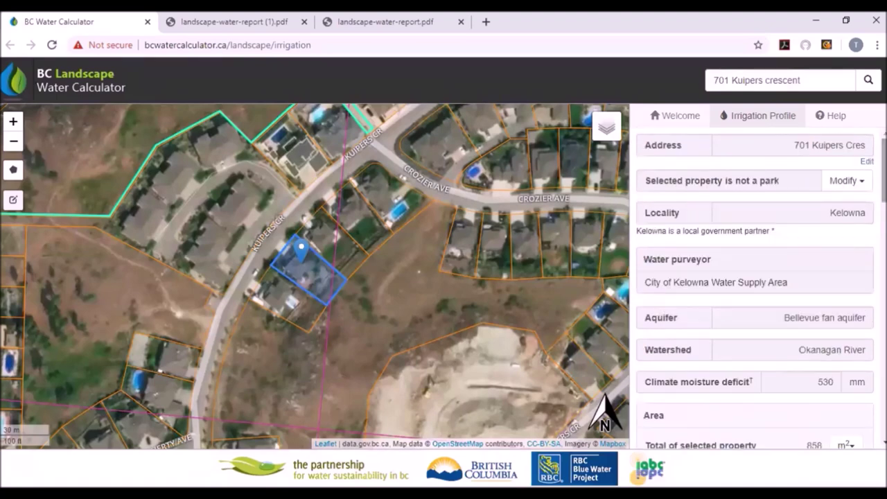